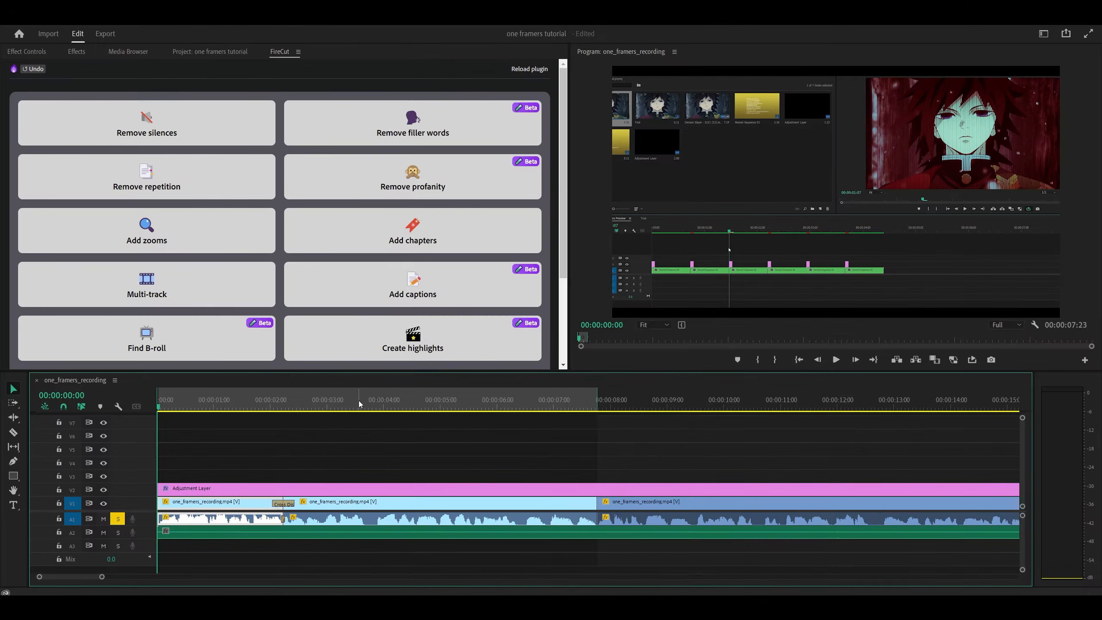
# Mark an out point on the sequence at about 7 seconds, at the end of the second clip.
pyautogui.rightClick(487, 220)
pyautogui.click(405, 276)
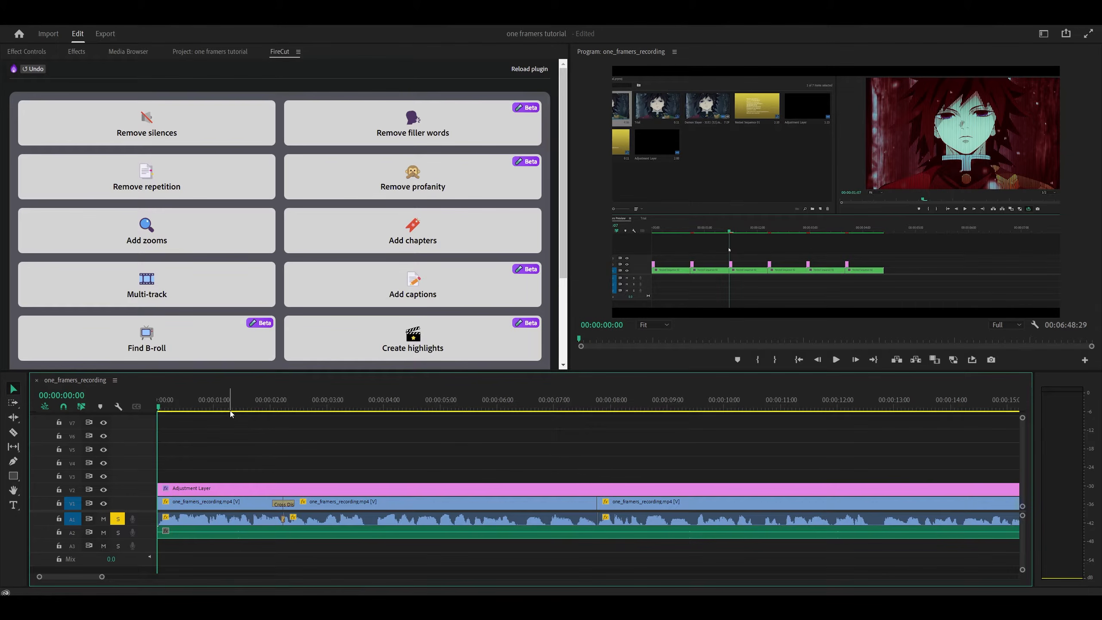
pyautogui.moveTo(215, 406); pyautogui.dragTo(597, 406)
pyautogui.press('o')
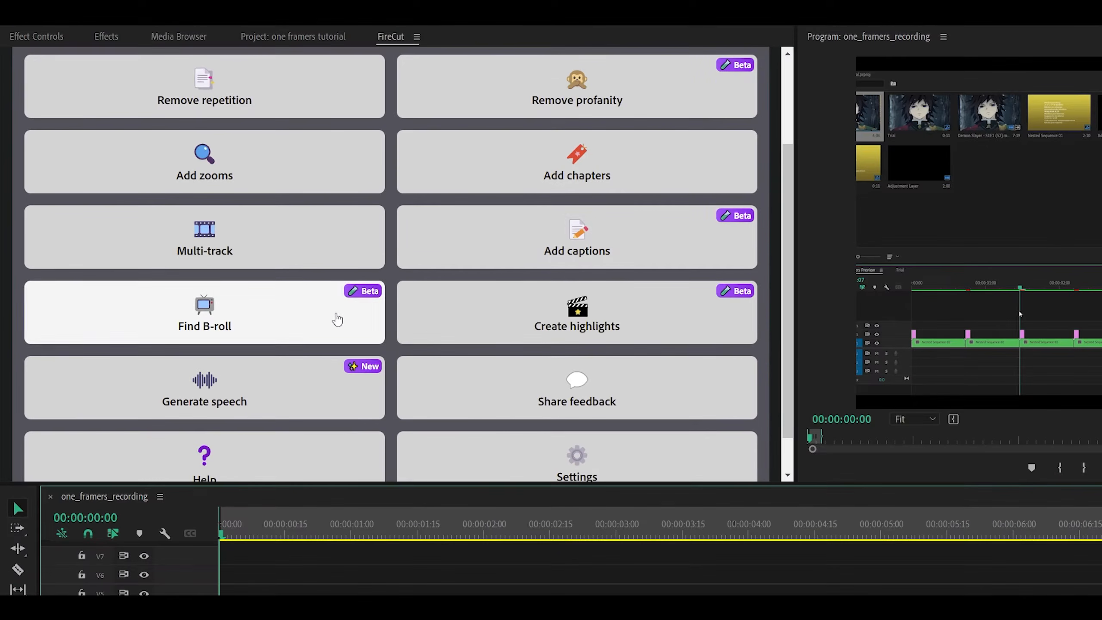
# Open the Add captions tool and set the audio language to English (British).
pyautogui.click(619, 256)
pyautogui.click(70, 267)
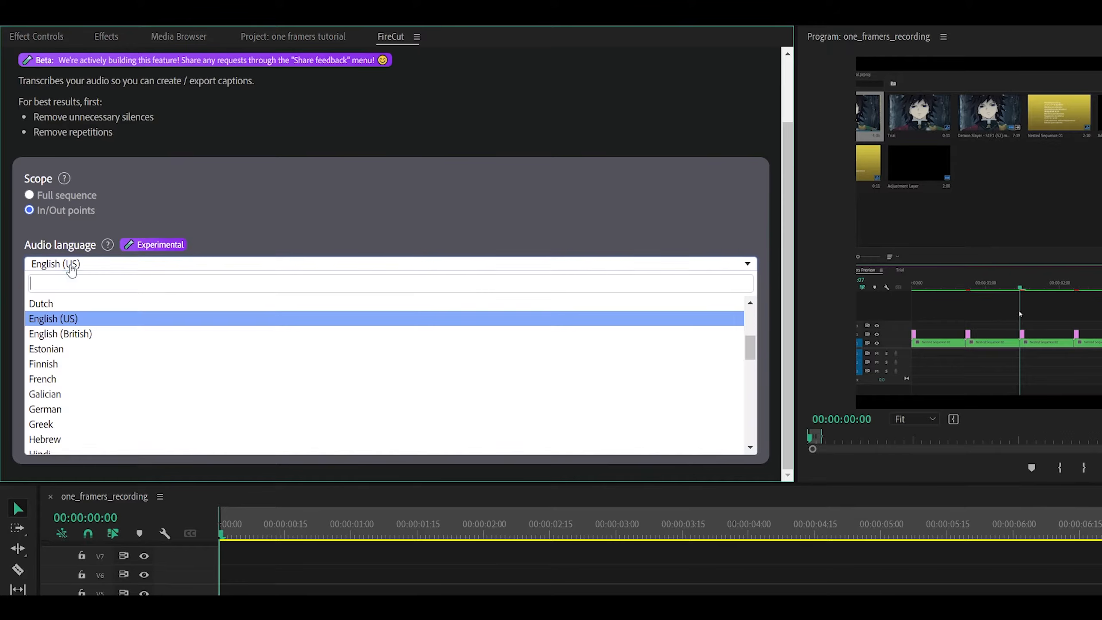
pyautogui.click(84, 334)
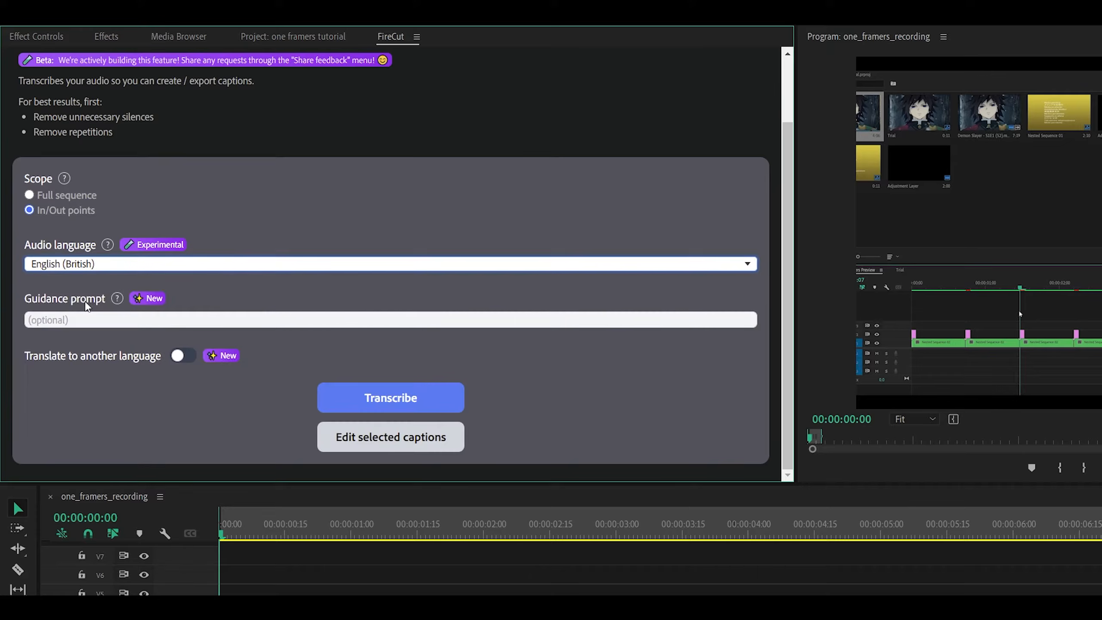
# Enter Jugg as the guidance prompt and transcribe the in/out range.
pyautogui.click(72, 326)
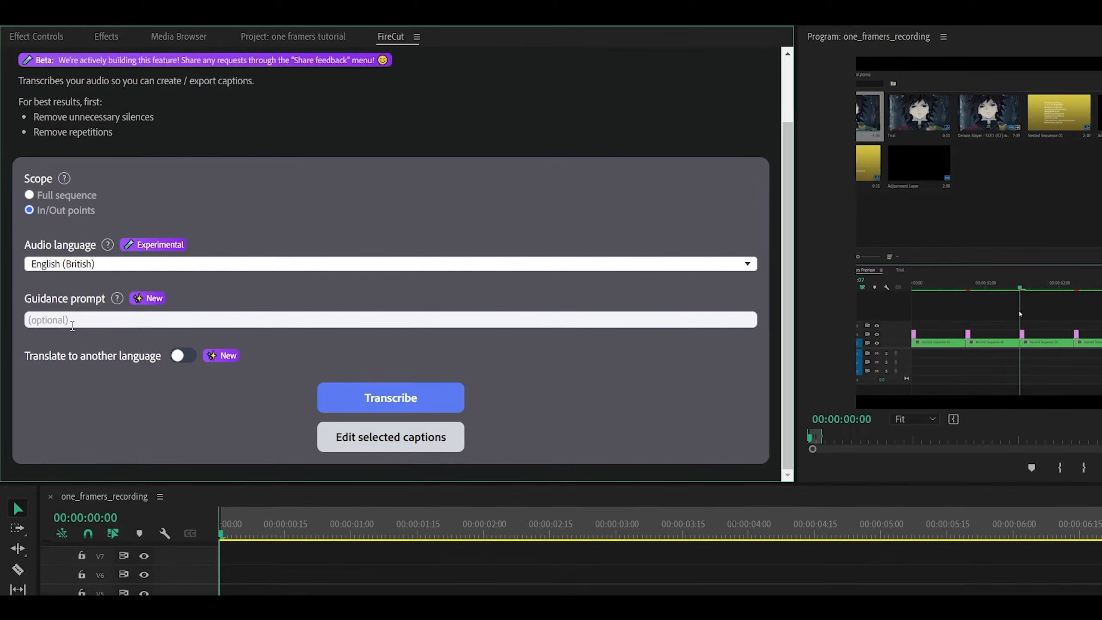
pyautogui.write('Jugg')
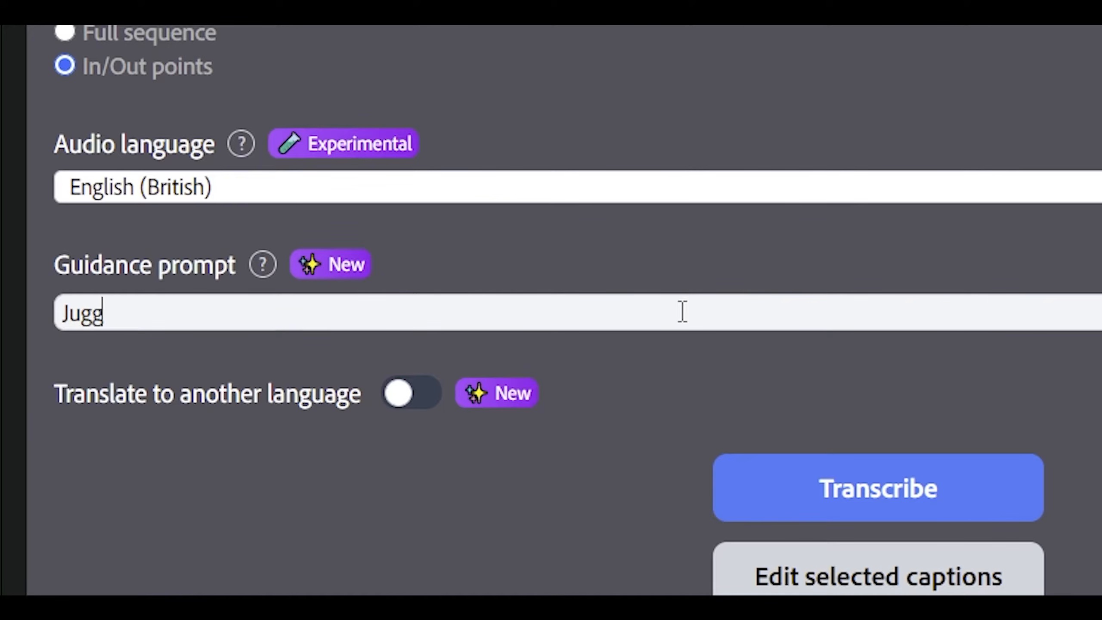
pyautogui.press('BackSpace')
pyautogui.moveTo(263, 266)
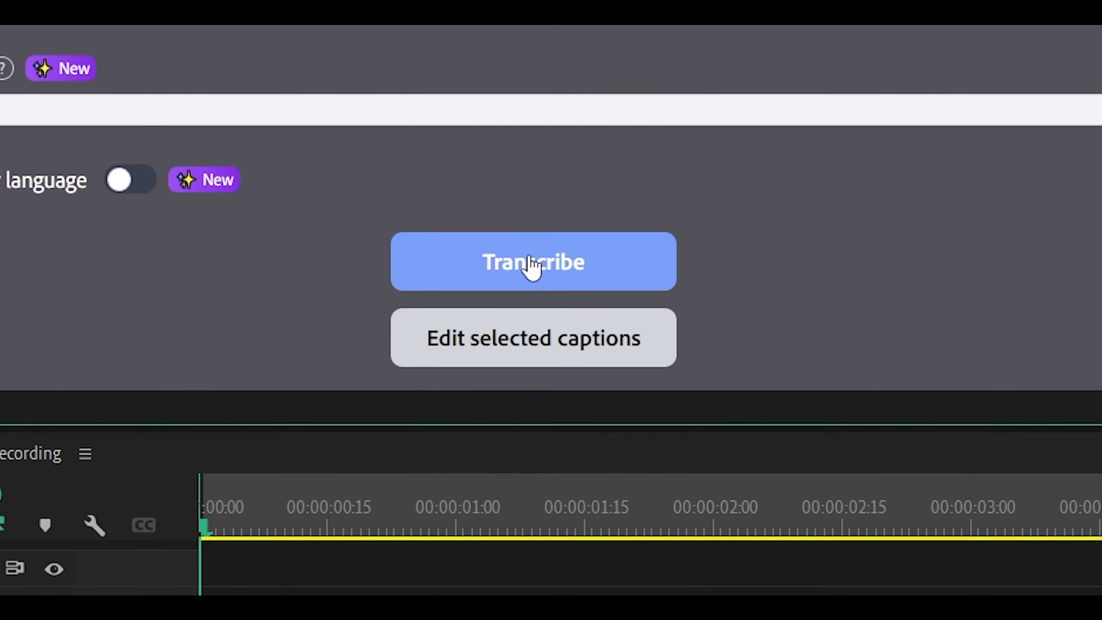
pyautogui.click(531, 262)
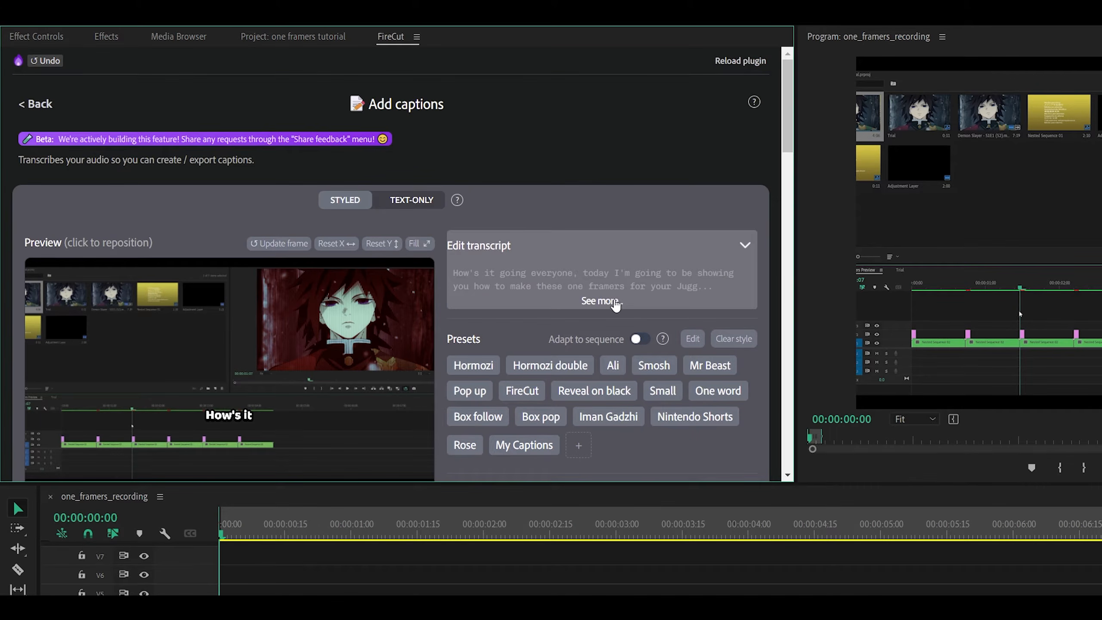
# Expand the full transcript word list and widen the plugin panel.
pyautogui.click(595, 299)
pyautogui.scroll(-3, 596, 292)
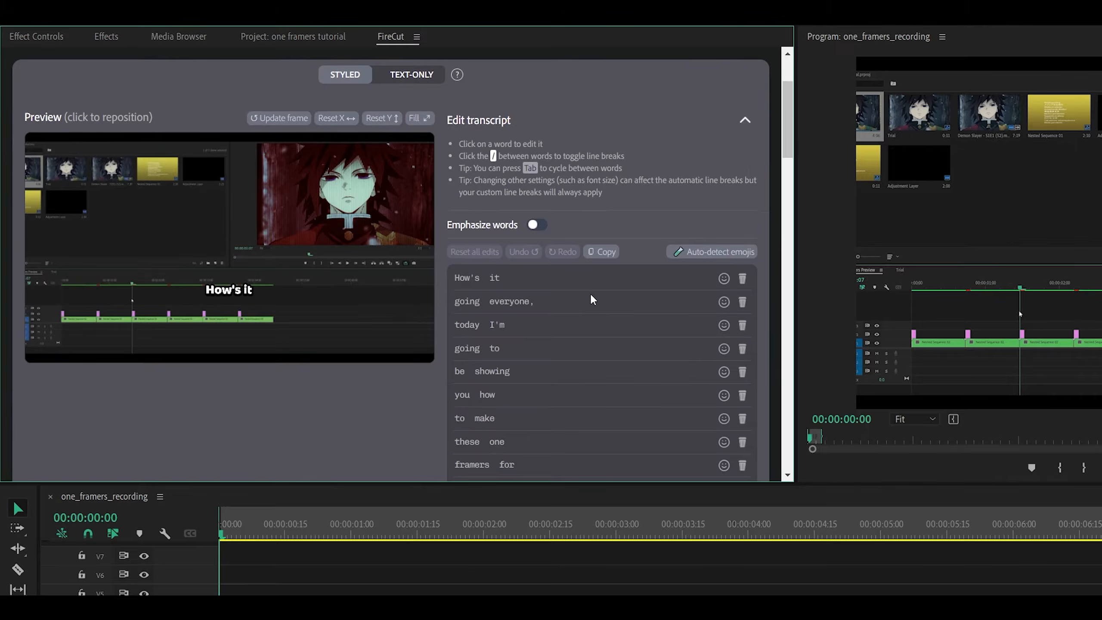
pyautogui.scroll(-3, 589, 293)
pyautogui.moveTo(798, 482); pyautogui.dragTo(934, 583)
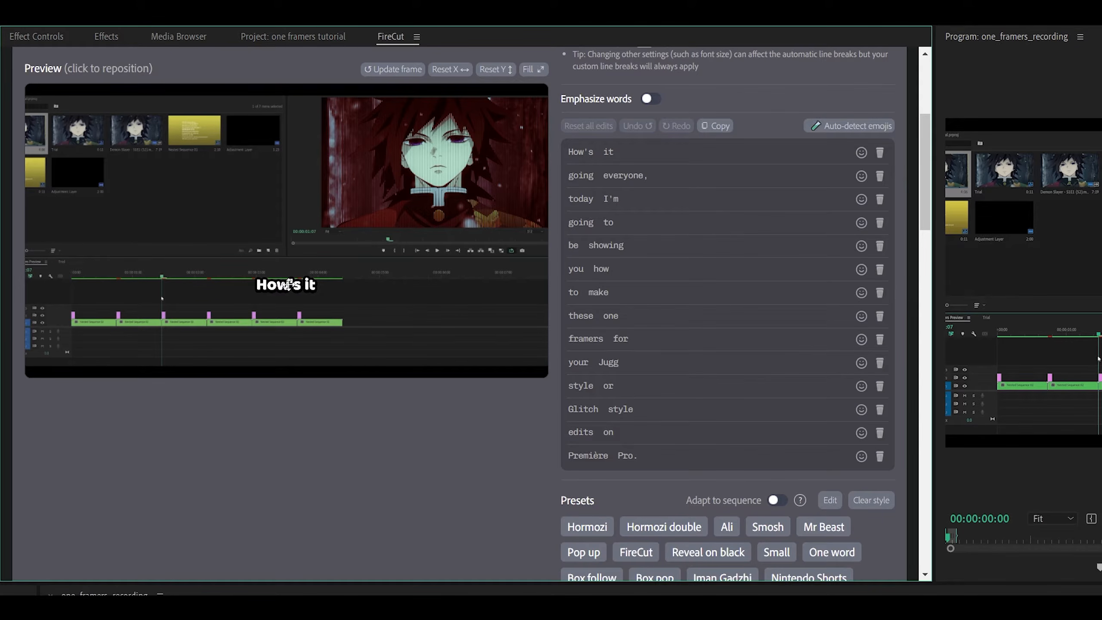
# Reposition the caption lower in the preview and recentre it horizontally.
pyautogui.moveTo(278, 285); pyautogui.dragTo(312, 350)
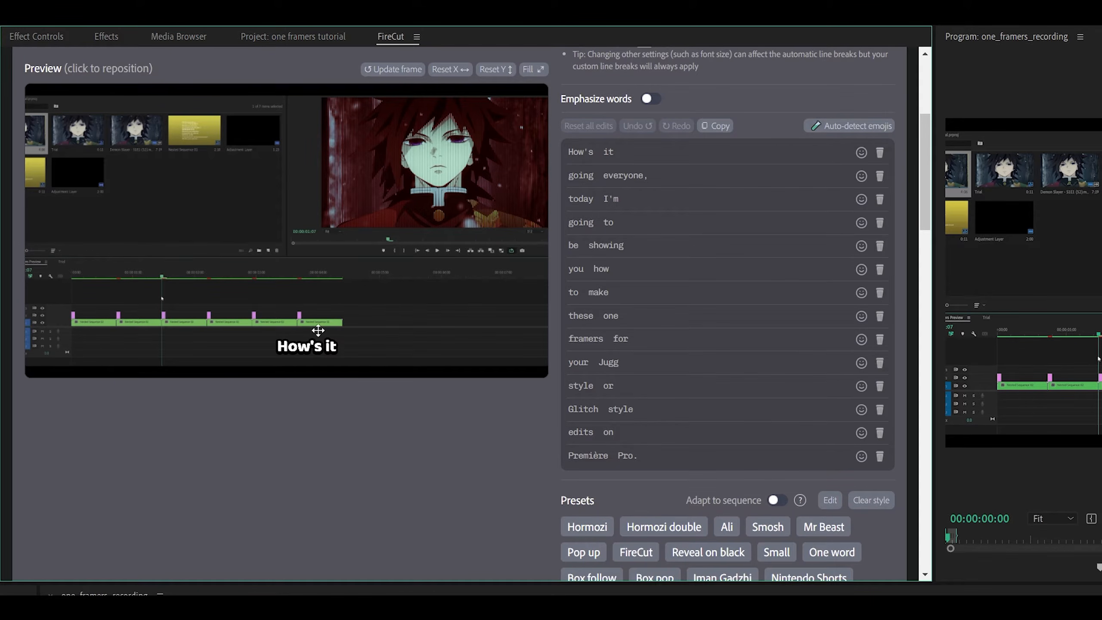
pyautogui.click(462, 75)
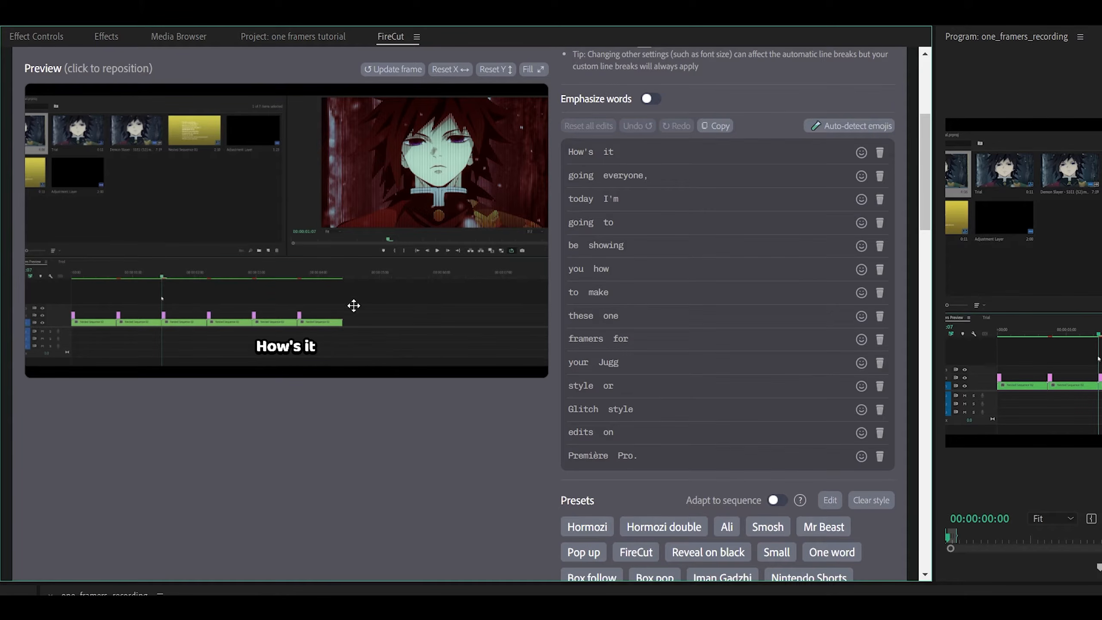
pyautogui.click(286, 349)
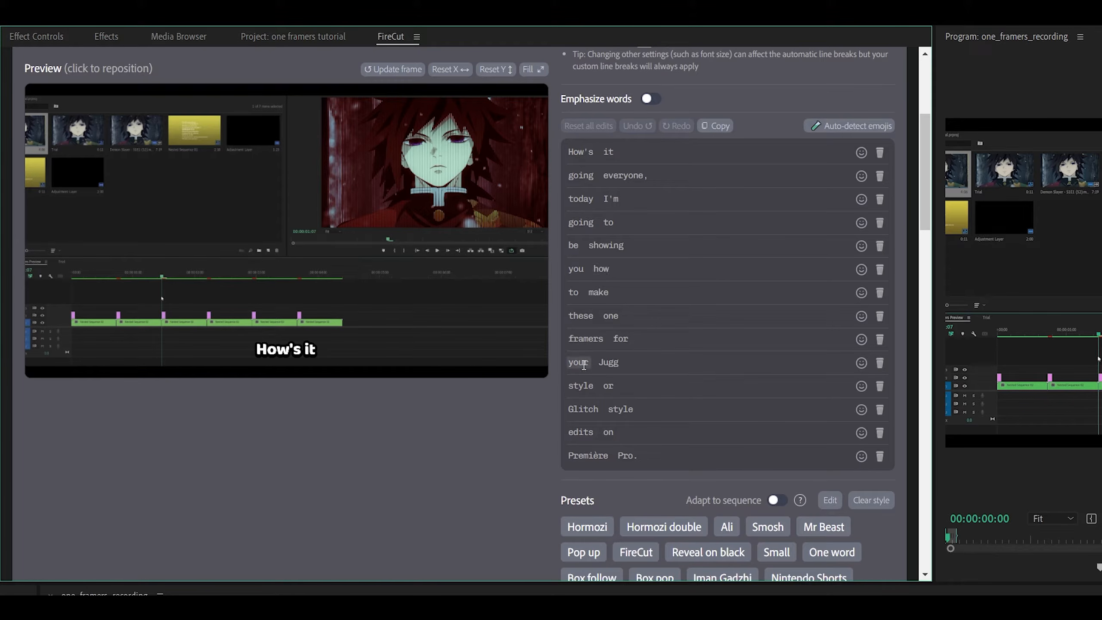
# Correct the transcript words to Premiere and lowercase glitch.
pyautogui.click(610, 362)
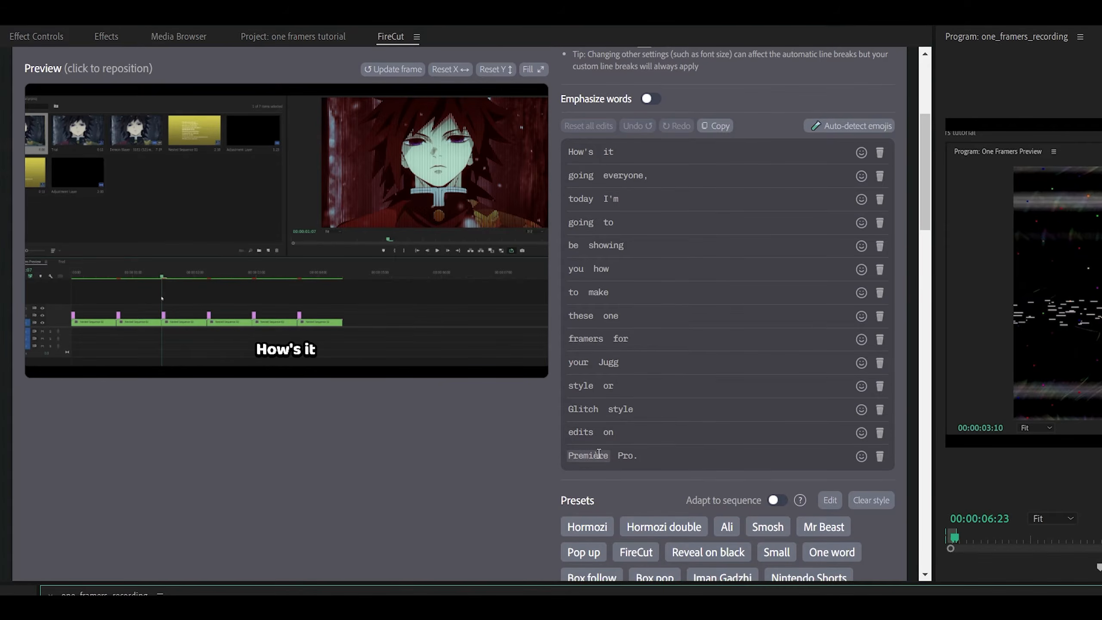
pyautogui.click(599, 454)
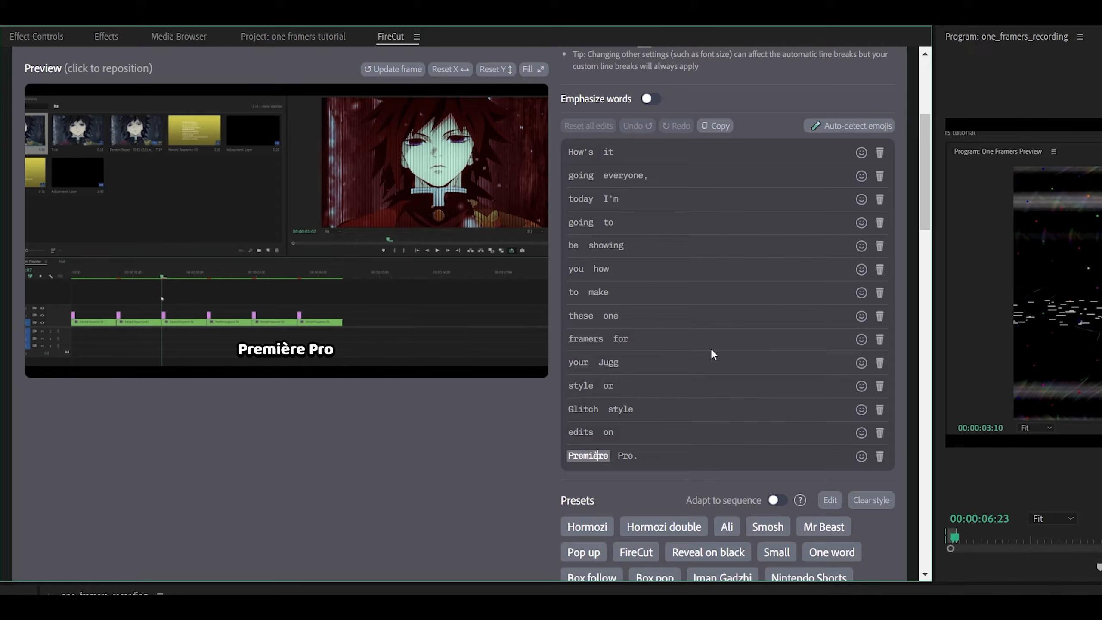
pyautogui.press('BackSpace')
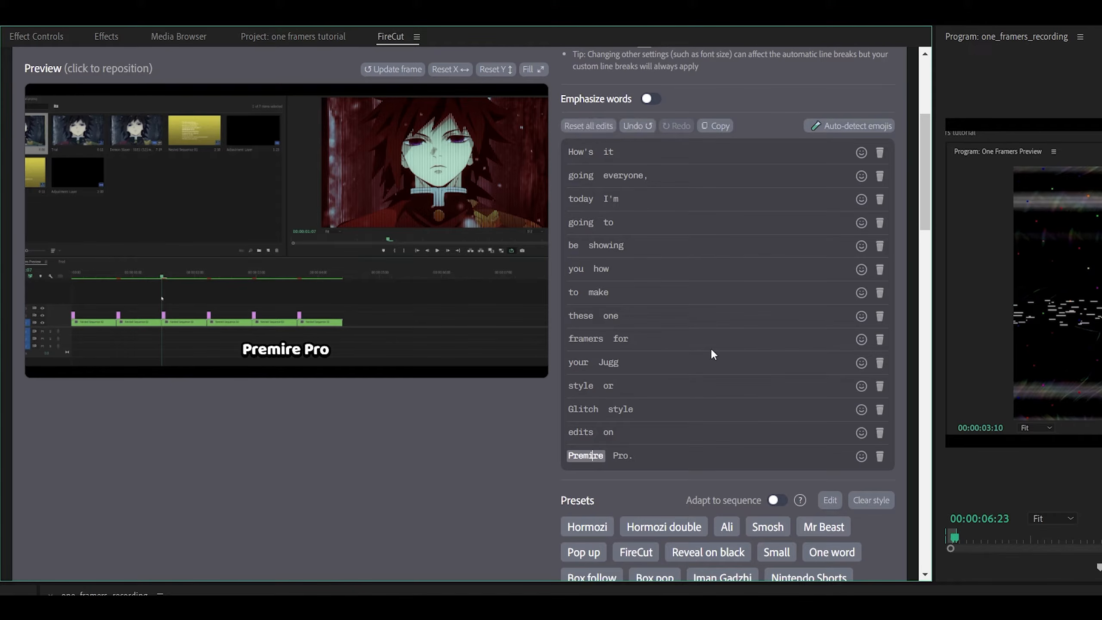
pyautogui.write('e')
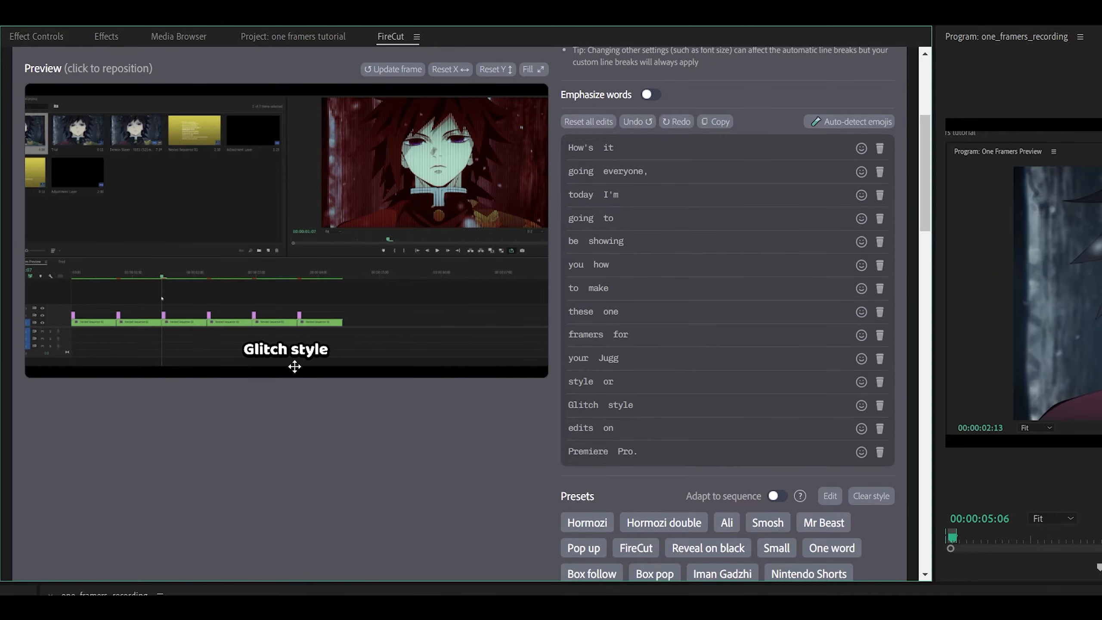
pyautogui.click(568, 405)
pyautogui.write('g')
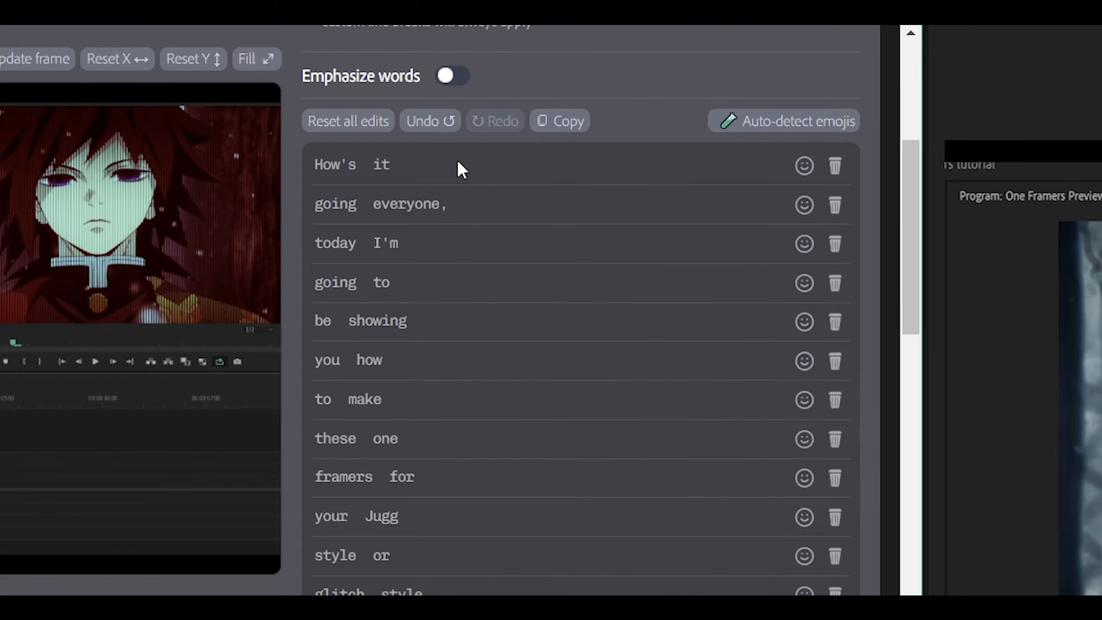
# Set the maximum words per line to 8.
pyautogui.scroll(-15, 525, 165)
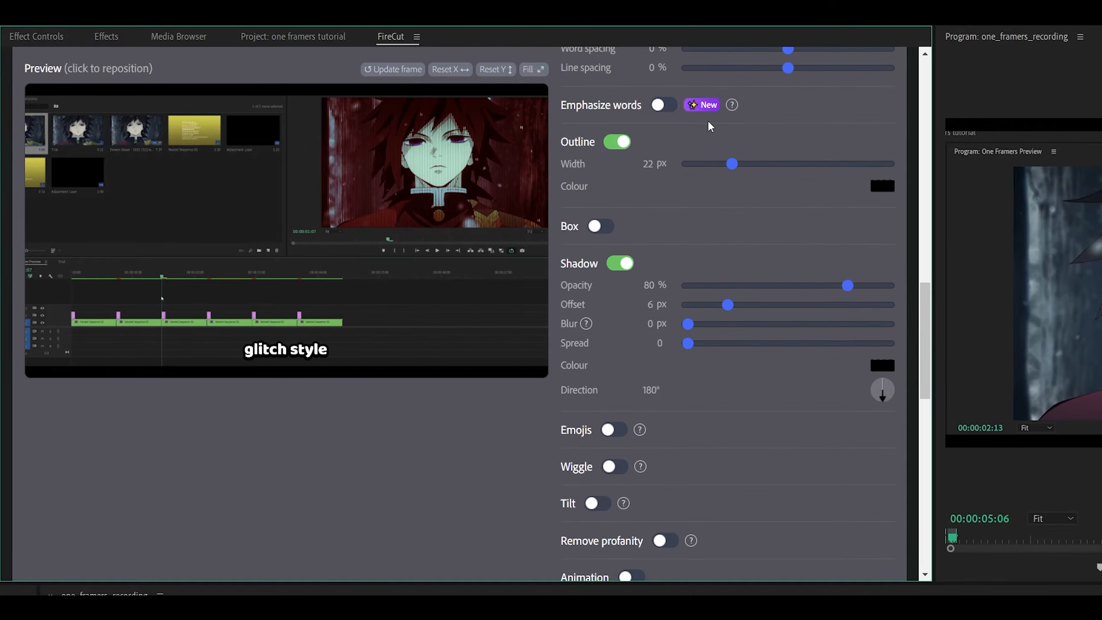
pyautogui.scroll(-12, 708, 119)
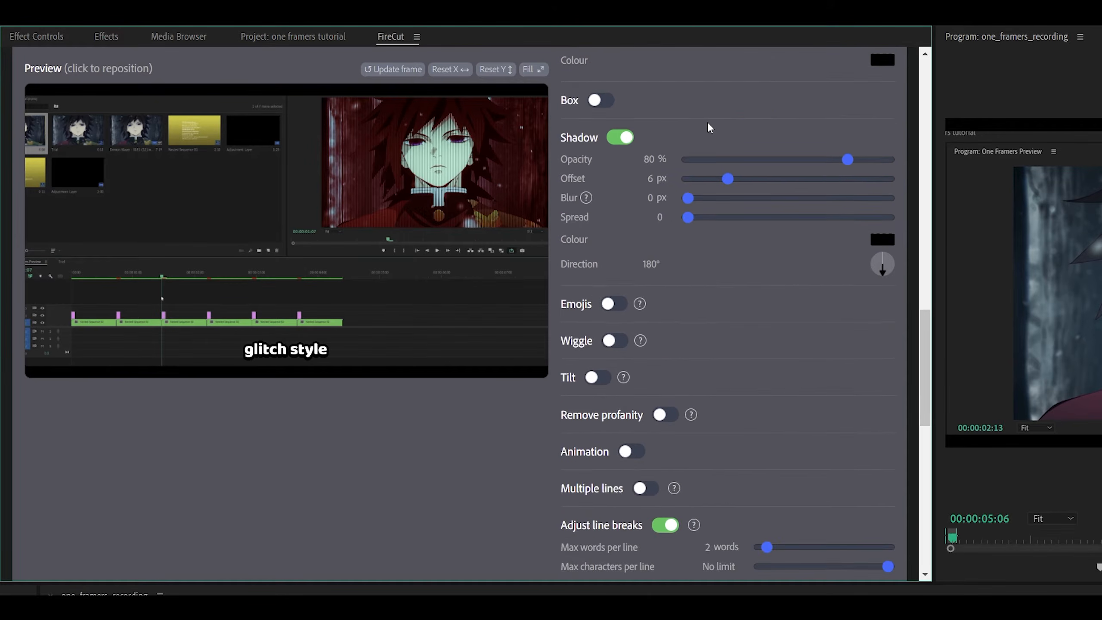
pyautogui.scroll(3, 638, 155)
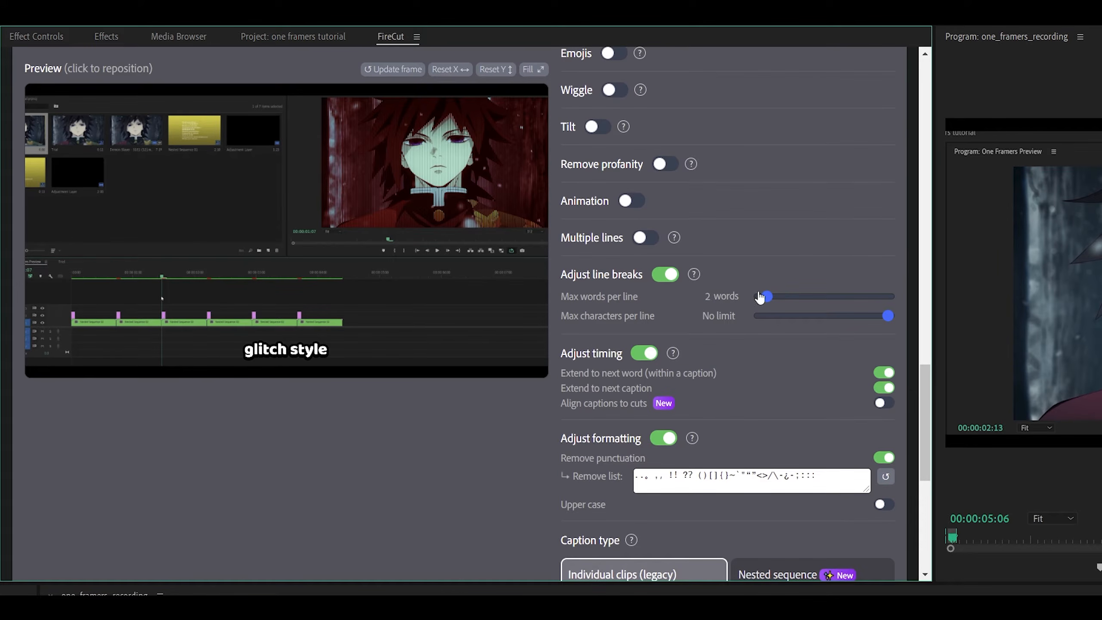
pyautogui.moveTo(763, 298); pyautogui.dragTo(802, 299)
# Turn off punctuation removal in the caption formatting.
pyautogui.scroll(10, 815, 265)
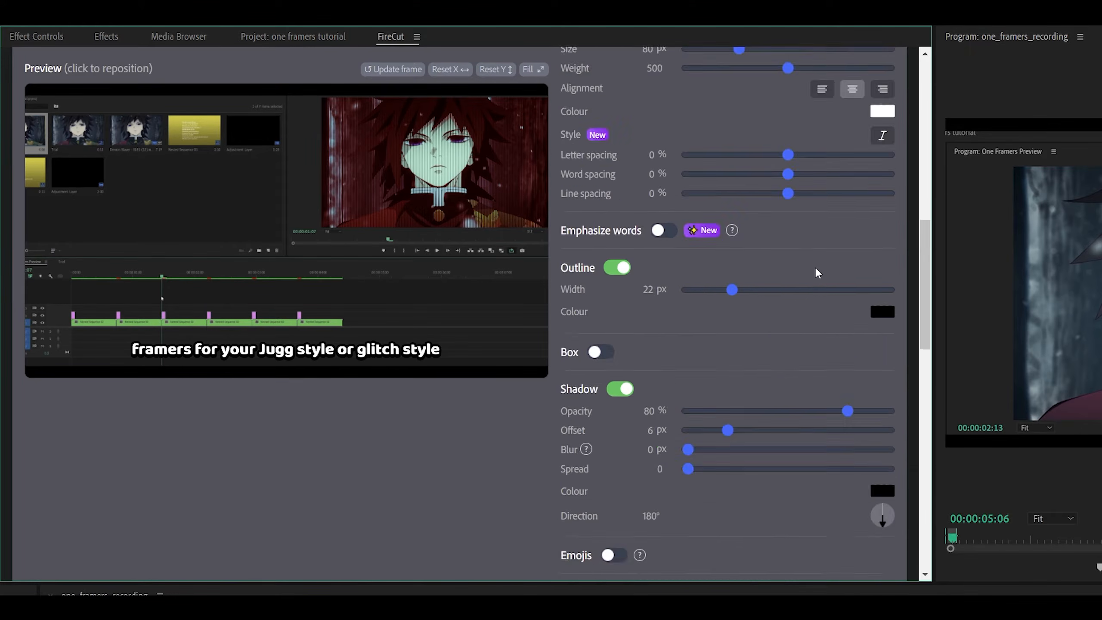
pyautogui.scroll(4, 815, 266)
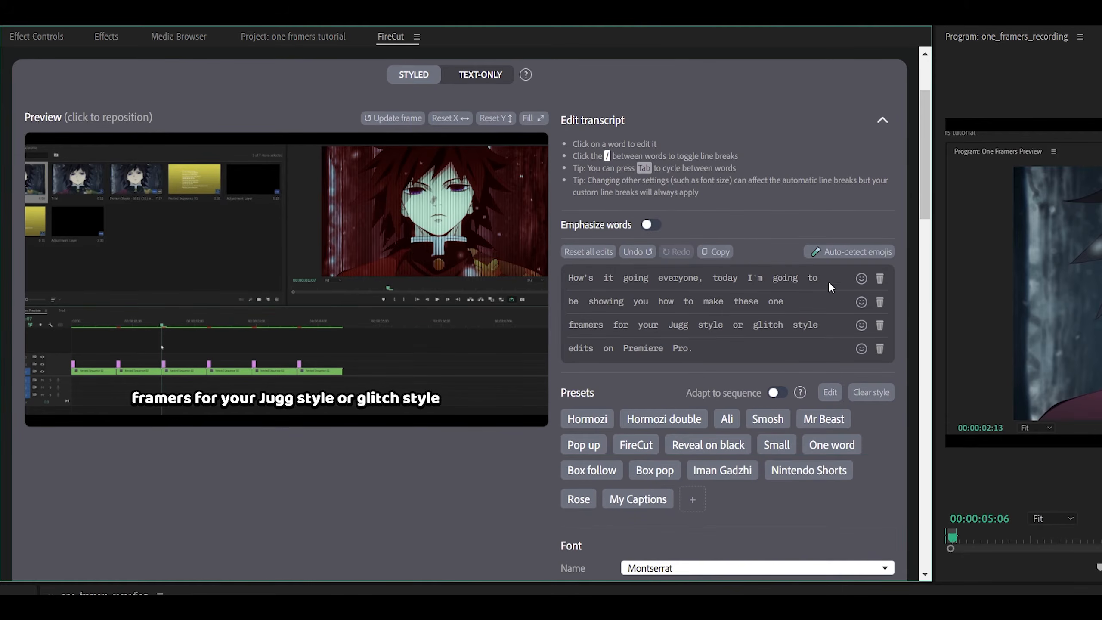
pyautogui.click(691, 278)
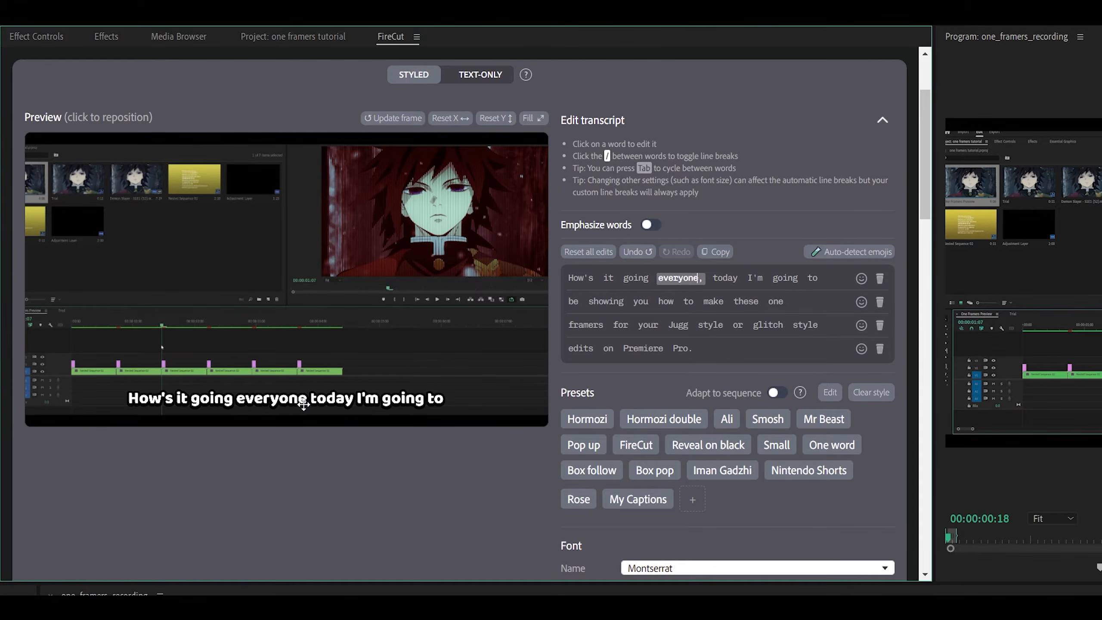
pyautogui.scroll(-15, 703, 375)
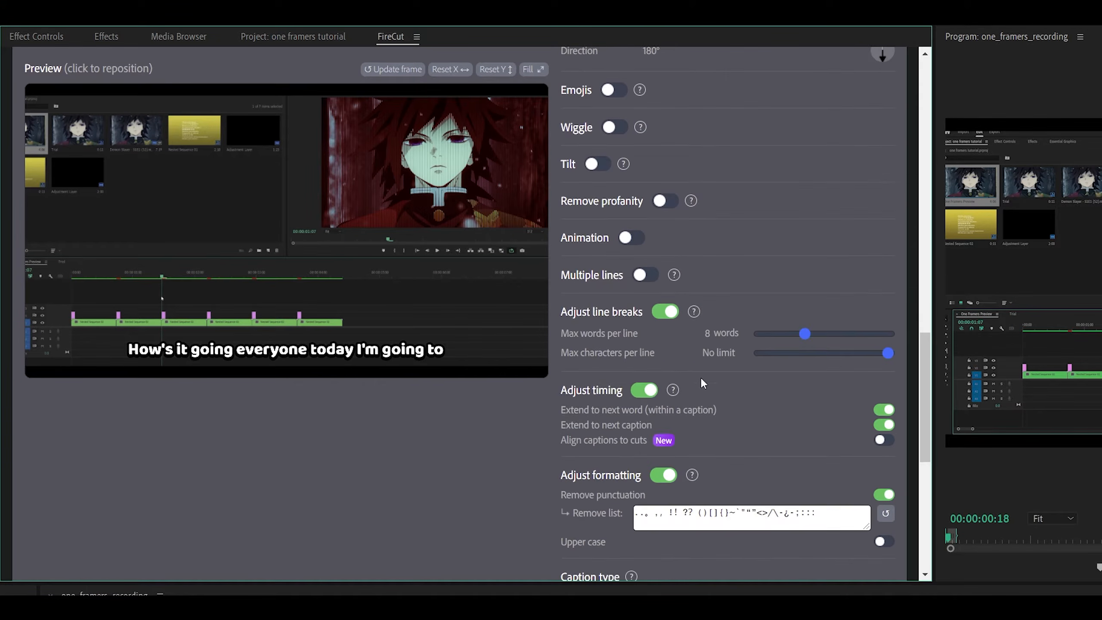
pyautogui.scroll(-3, 700, 380)
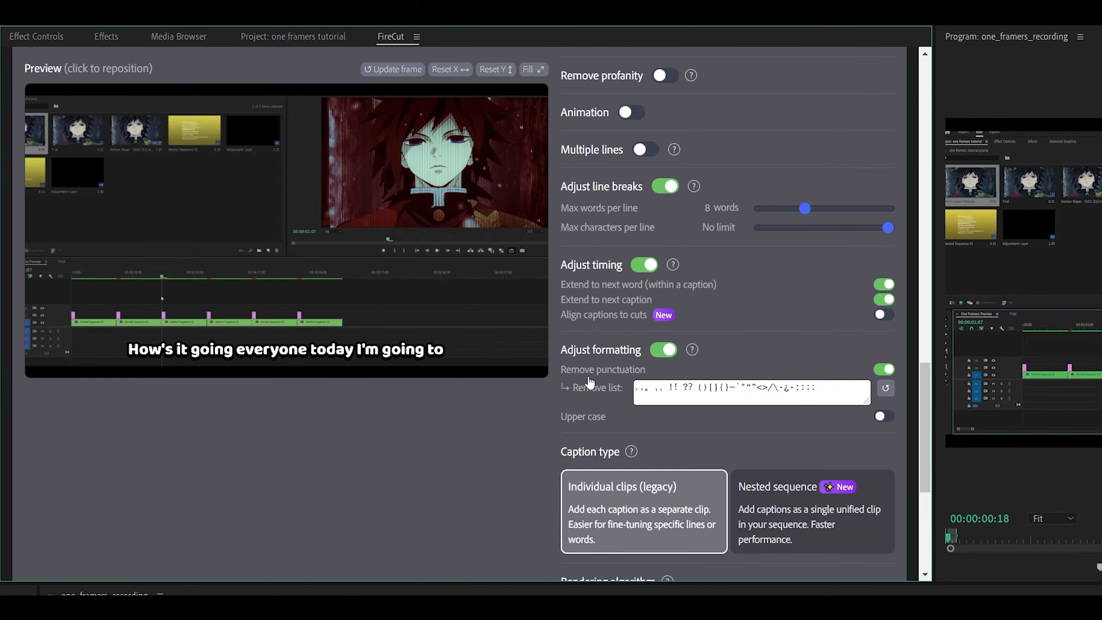
pyautogui.click(883, 370)
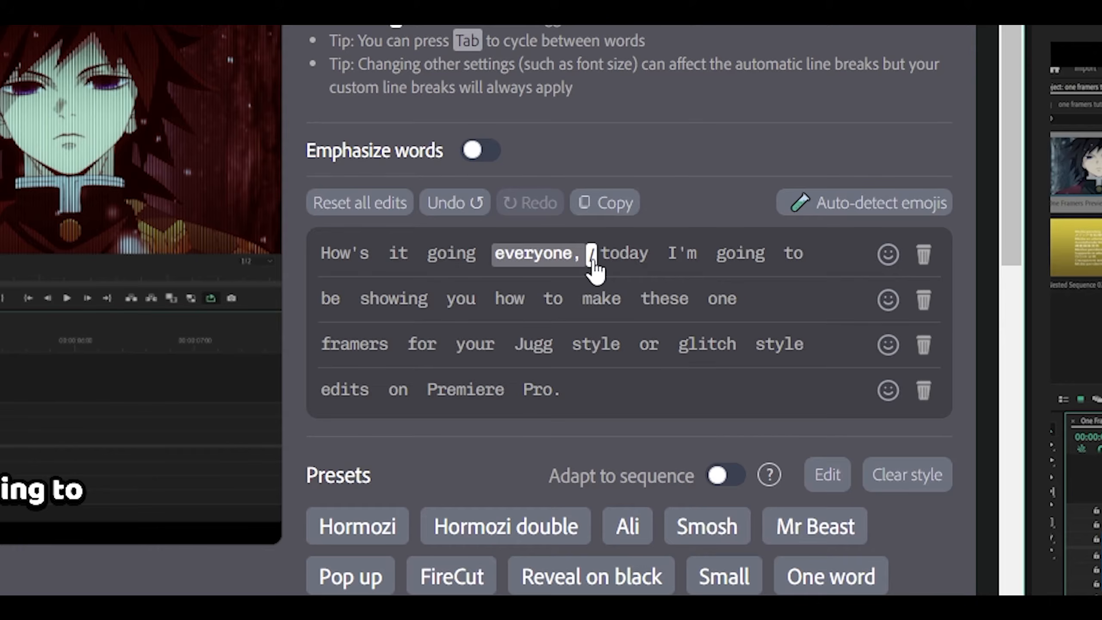
# Add manual line breaks after everyone, you, and on in the transcript.
pyautogui.click(592, 259)
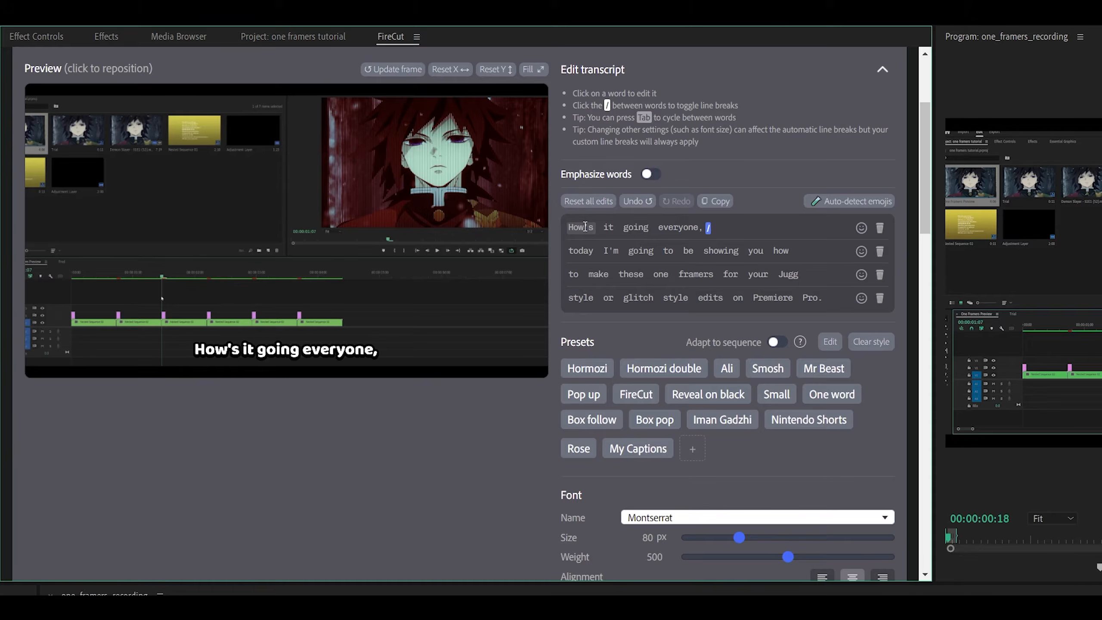
pyautogui.click(590, 254)
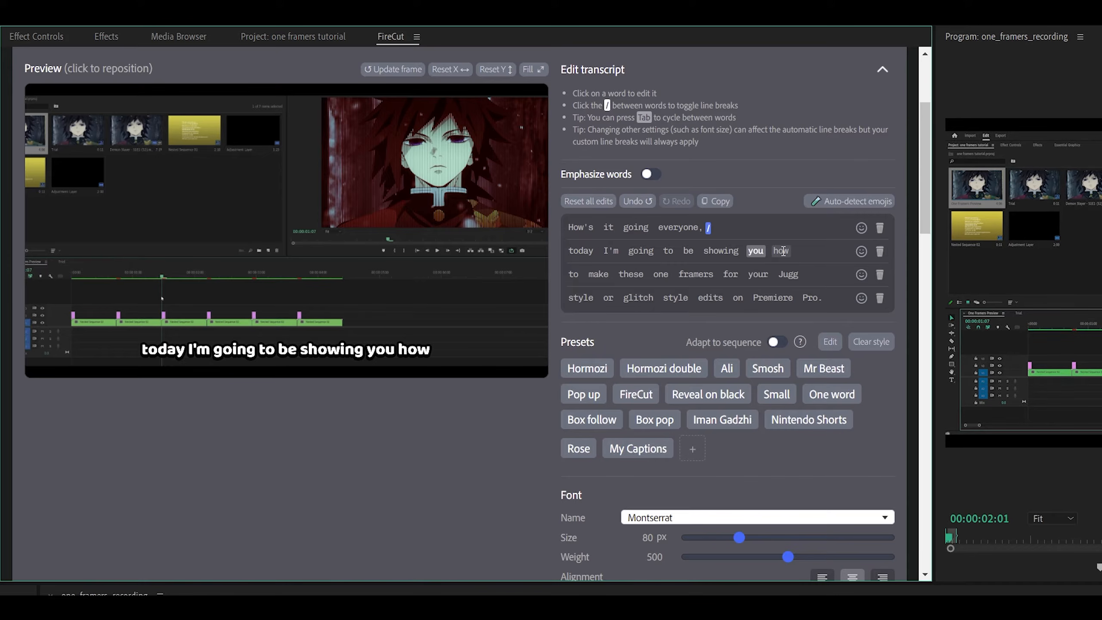
pyautogui.click(763, 253)
pyautogui.click(769, 252)
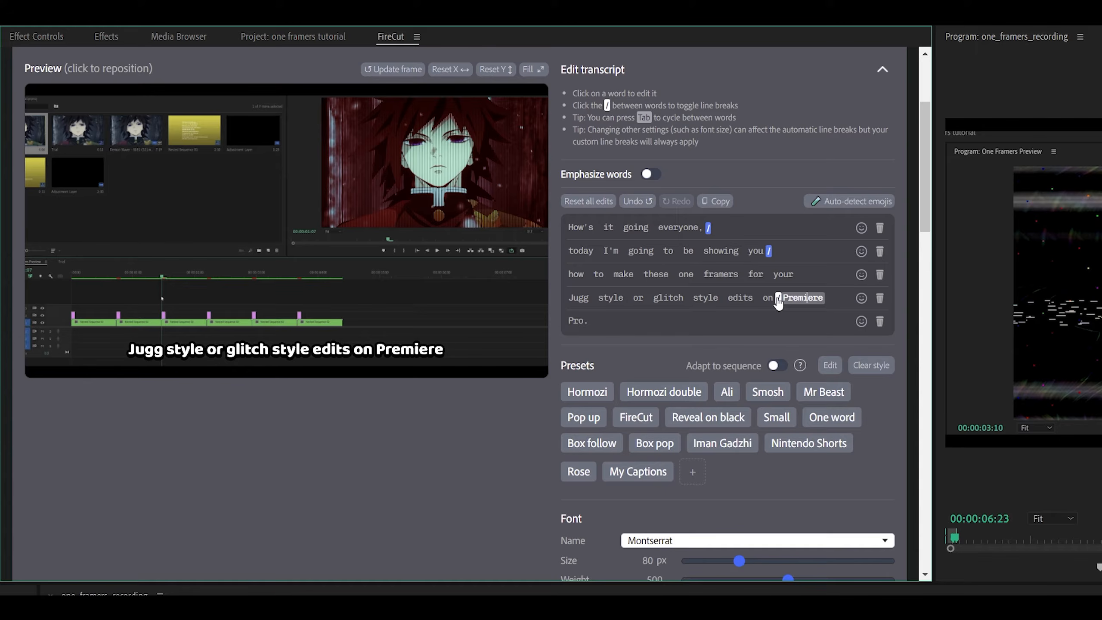
pyautogui.click(778, 299)
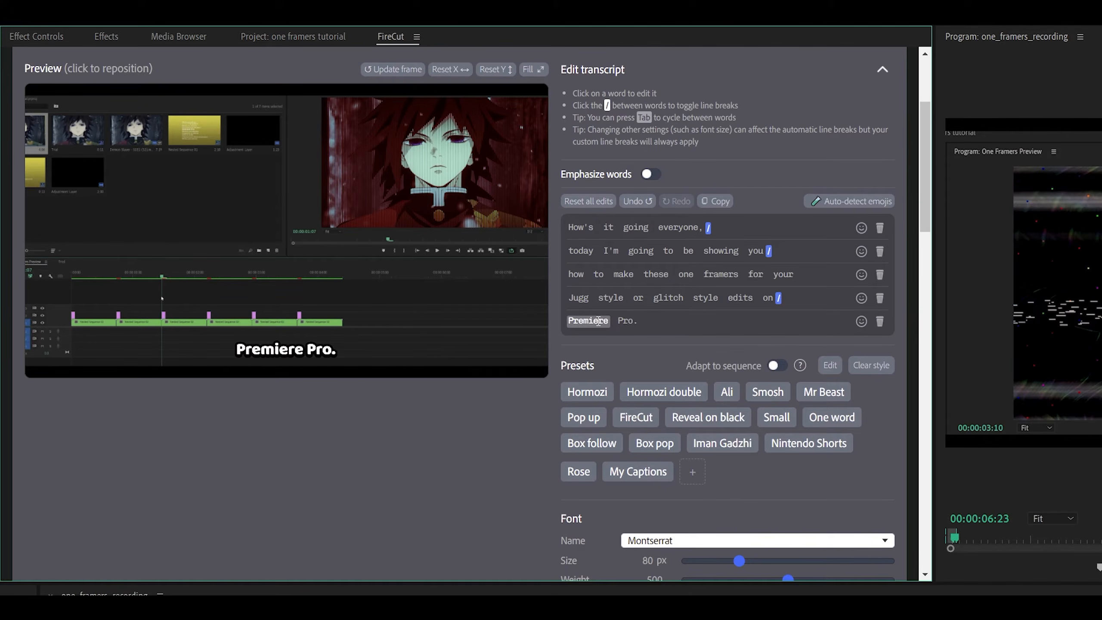
# Apply the Hormozi caption preset and preview it on the words of the fourth line.
pyautogui.scroll(-3, 640, 246)
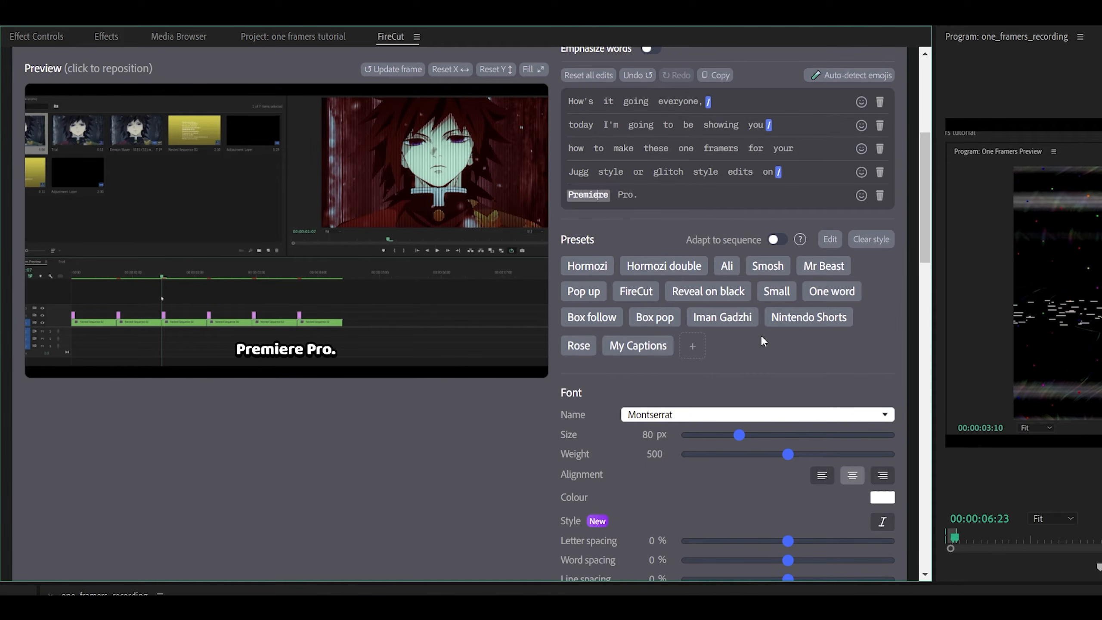
pyautogui.click(595, 274)
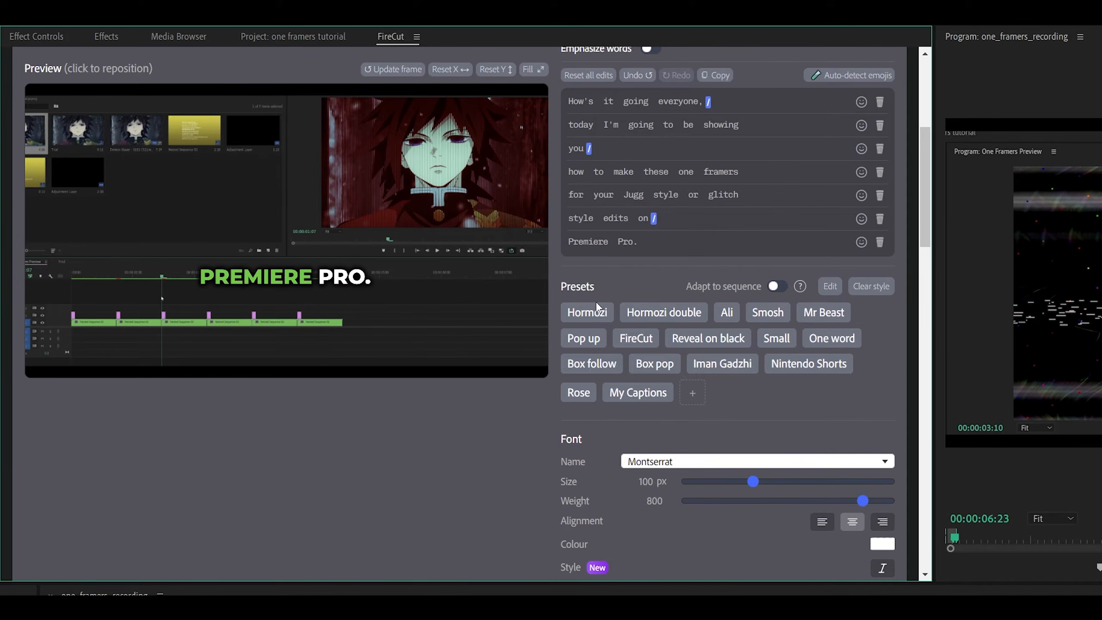
pyautogui.moveTo(924, 222)
pyautogui.mouseDown()
pyautogui.moveTo(918, 439)
pyautogui.moveTo(935, 208)
pyautogui.mouseUp()
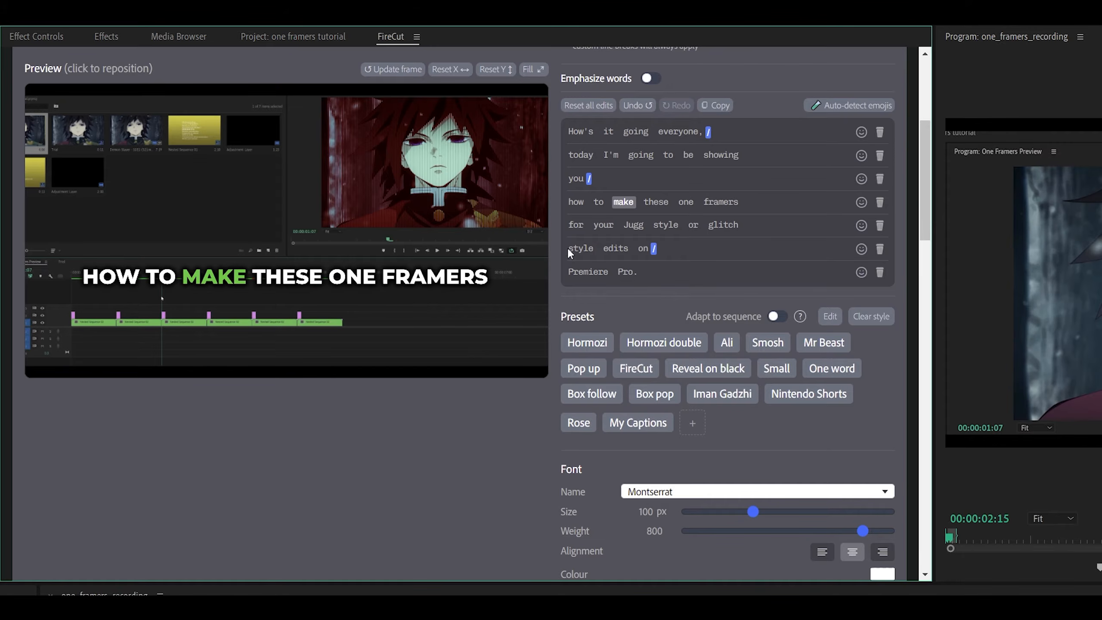
pyautogui.click(657, 202)
pyautogui.click(656, 202)
pyautogui.click(686, 202)
pyautogui.click(722, 202)
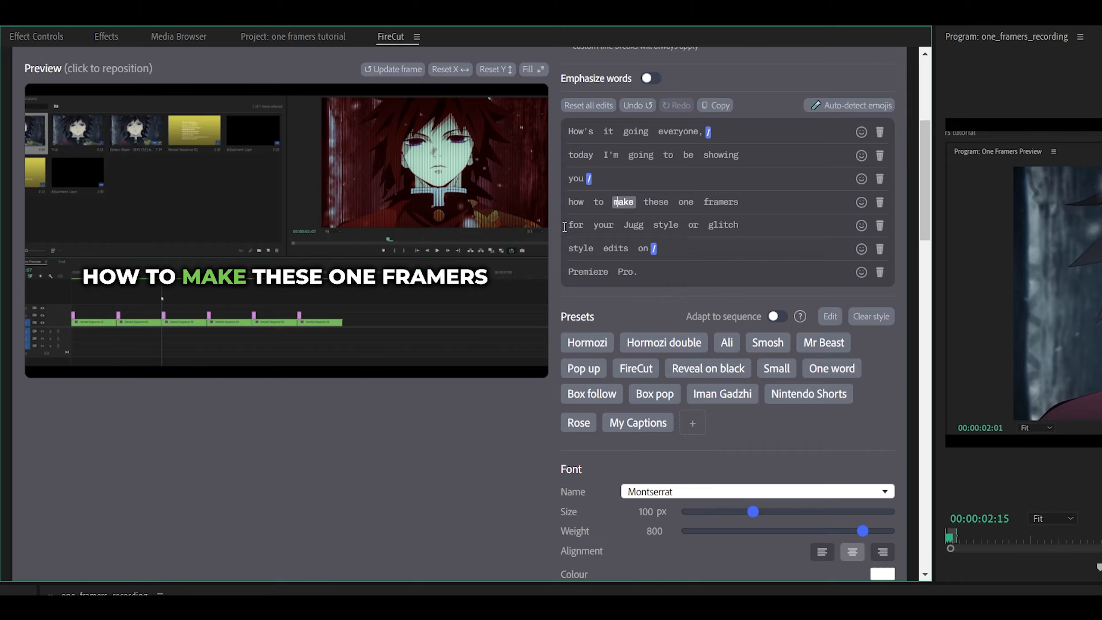
# Apply the Box follow caption preset and turn on the pop animation for the highlight box.
pyautogui.click(592, 392)
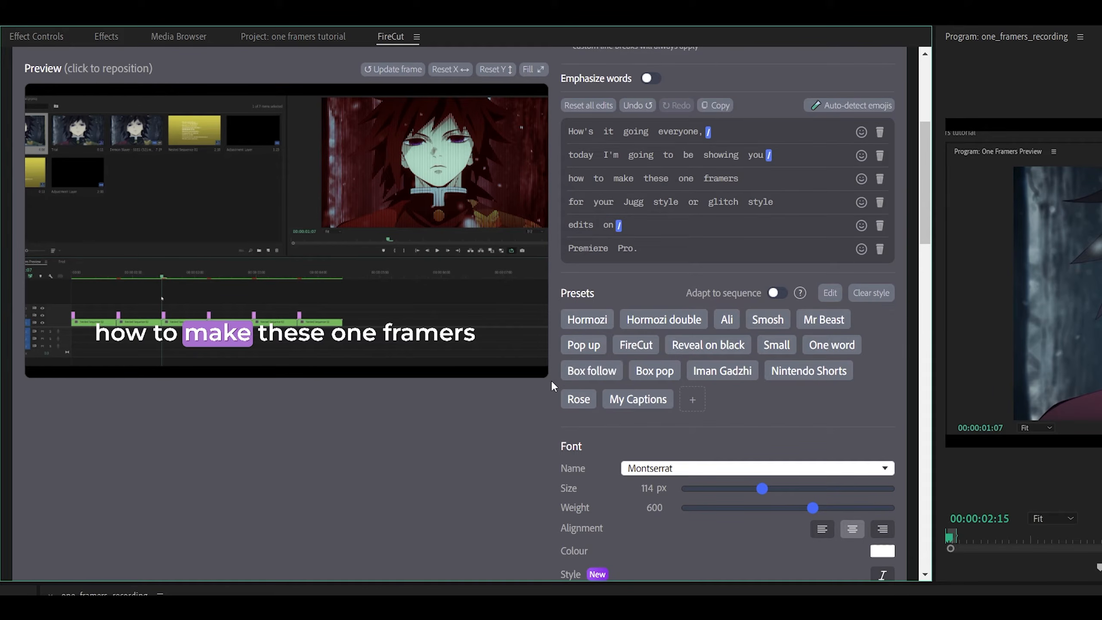
pyautogui.scroll(-15, 717, 393)
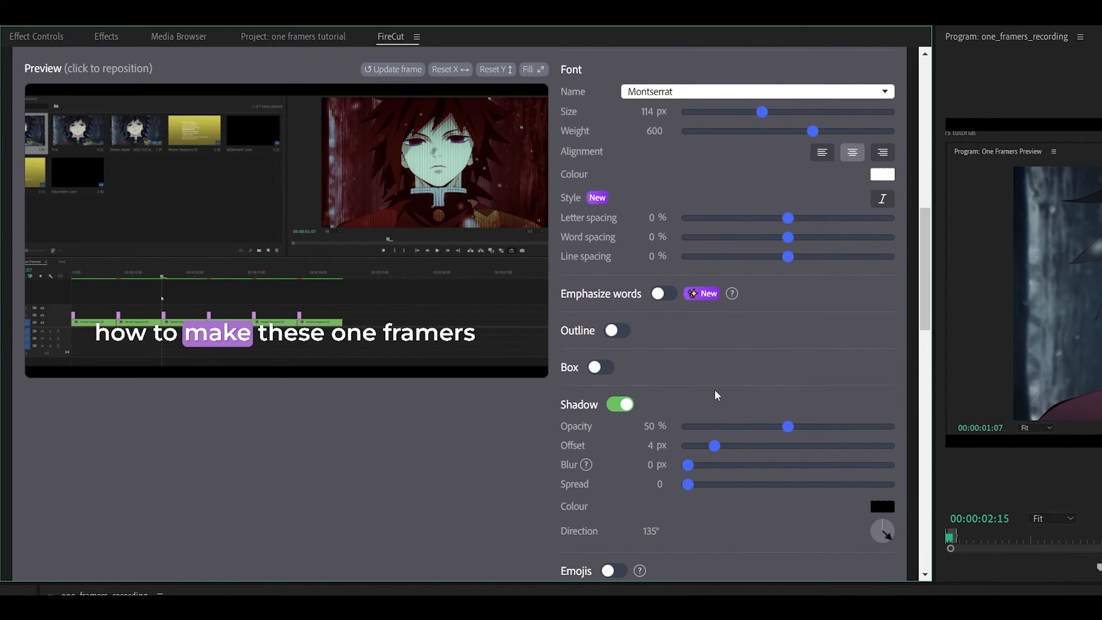
pyautogui.scroll(-5, 717, 395)
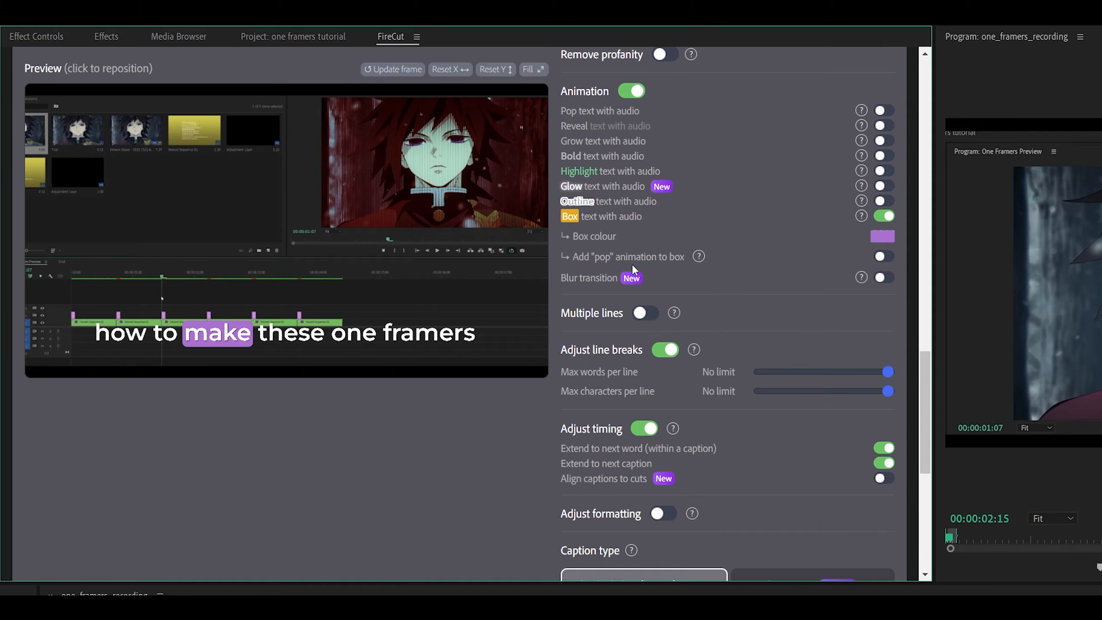
pyautogui.scroll(3, 736, 287)
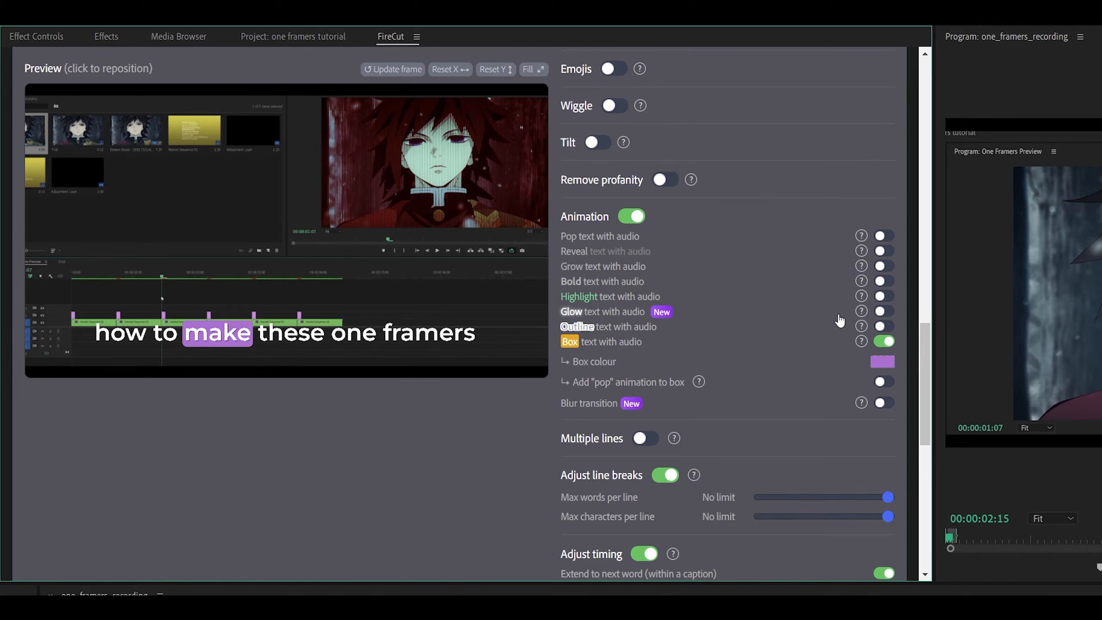
pyautogui.click(883, 312)
pyautogui.click(885, 383)
# Set the caption font size to 70 px and the font weight to 700.
pyautogui.scroll(10, 565, 332)
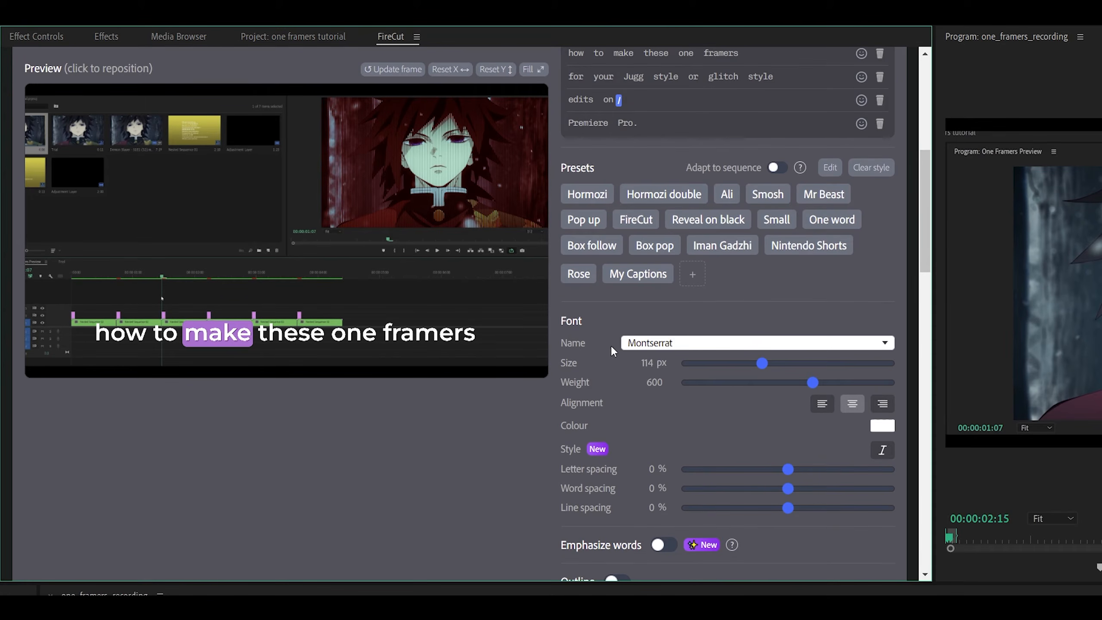
pyautogui.moveTo(764, 364); pyautogui.dragTo(733, 346)
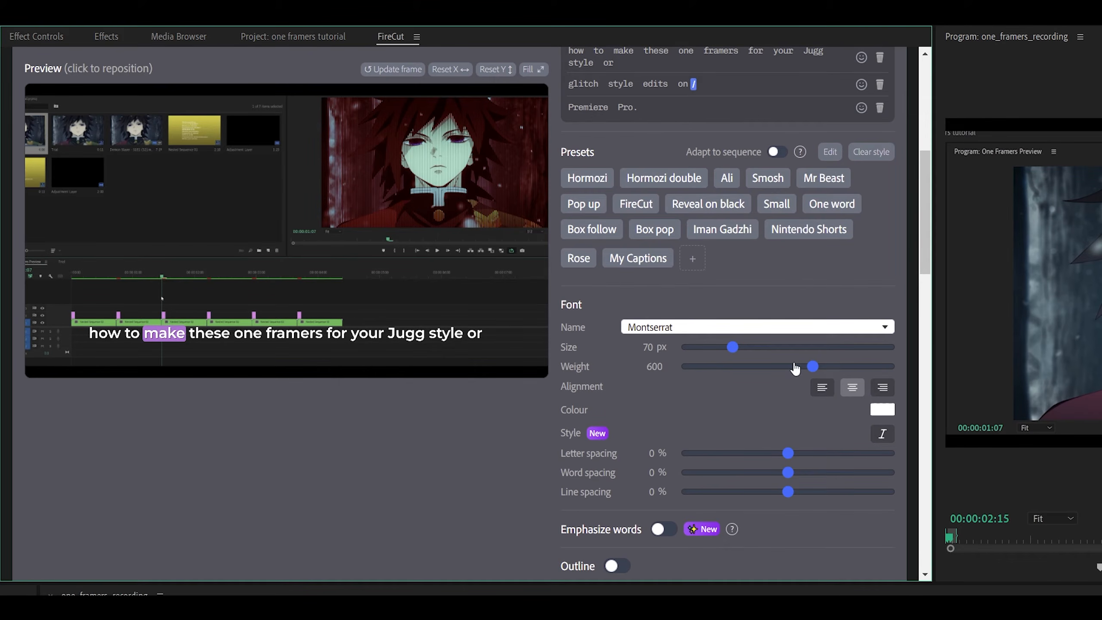
pyautogui.moveTo(825, 369)
pyautogui.mouseDown()
pyautogui.moveTo(853, 372)
pyautogui.moveTo(838, 369)
pyautogui.mouseUp()
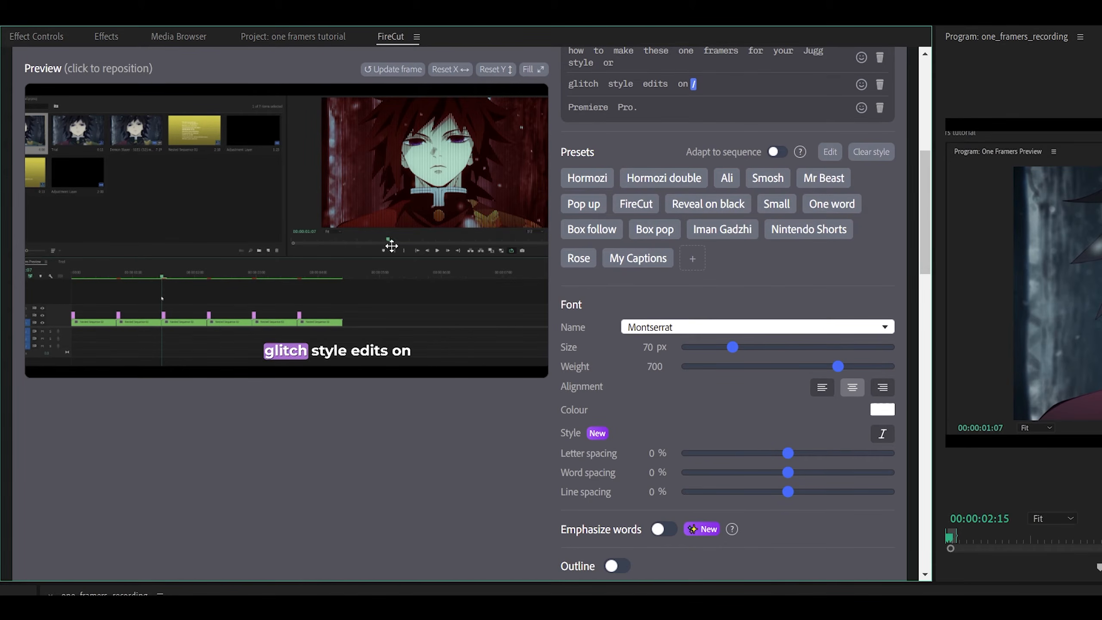
# Limit the captions to a maximum of 8 words per line.
pyautogui.scroll(-10, 641, 278)
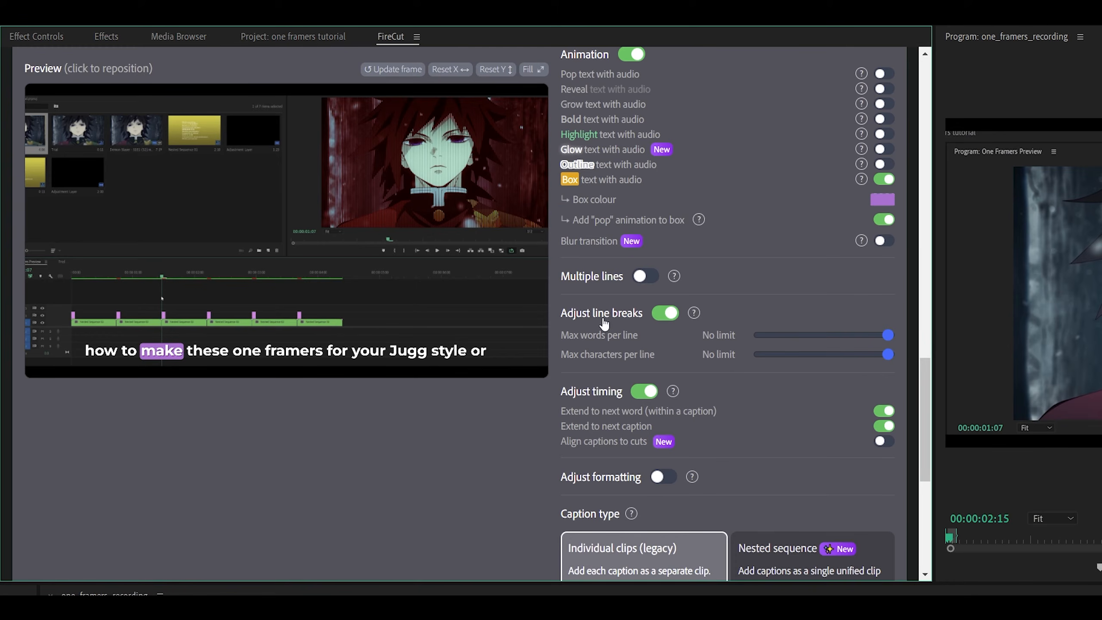
pyautogui.moveTo(888, 334); pyautogui.dragTo(805, 358)
pyautogui.scroll(1, 825, 340)
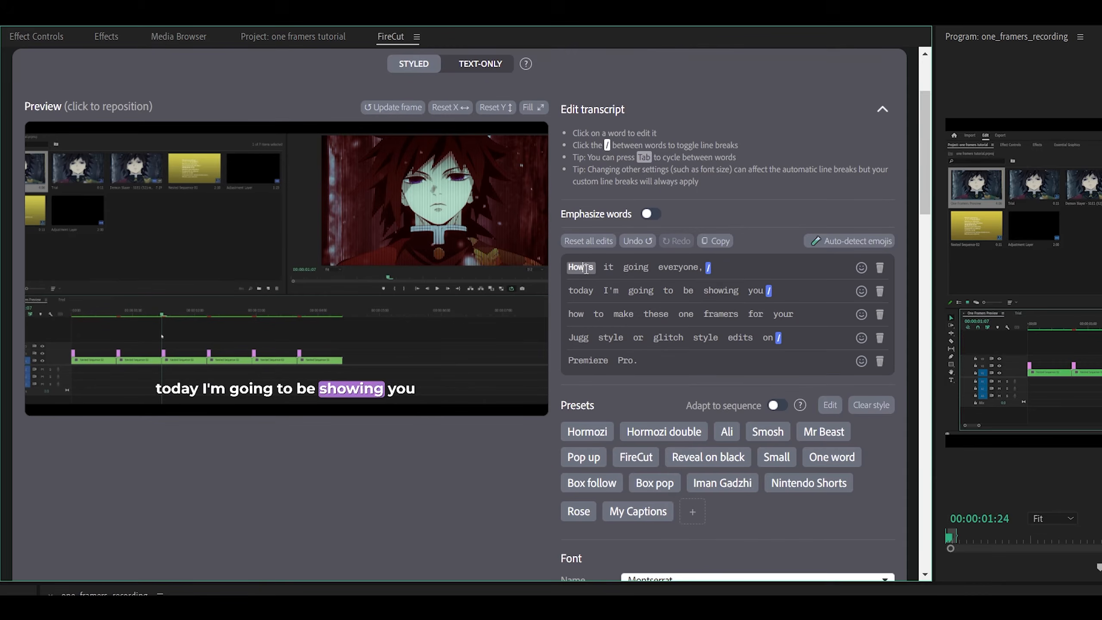
# Preview the transcript lines and set the caption text colour to green #00FF21.
pyautogui.click(580, 267)
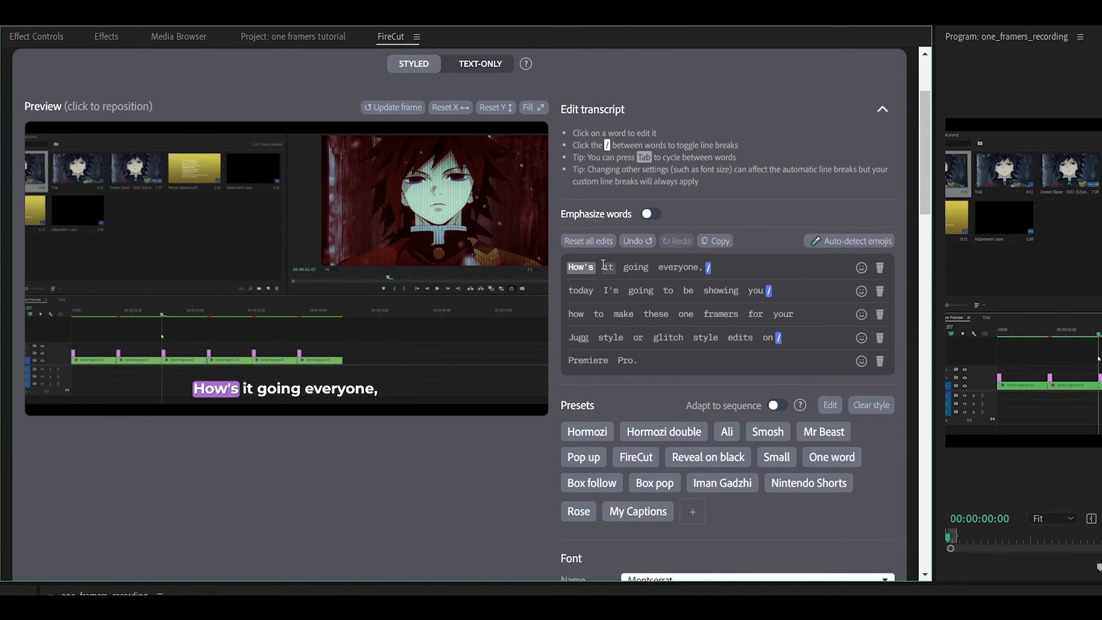
pyautogui.click(581, 291)
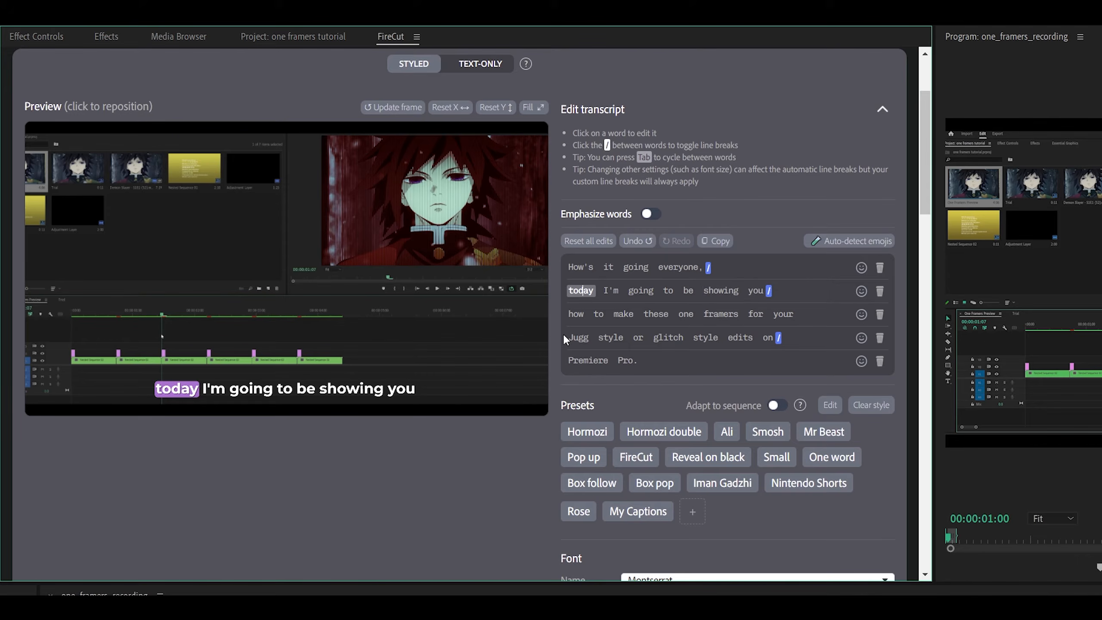
pyautogui.click(578, 337)
pyautogui.click(591, 361)
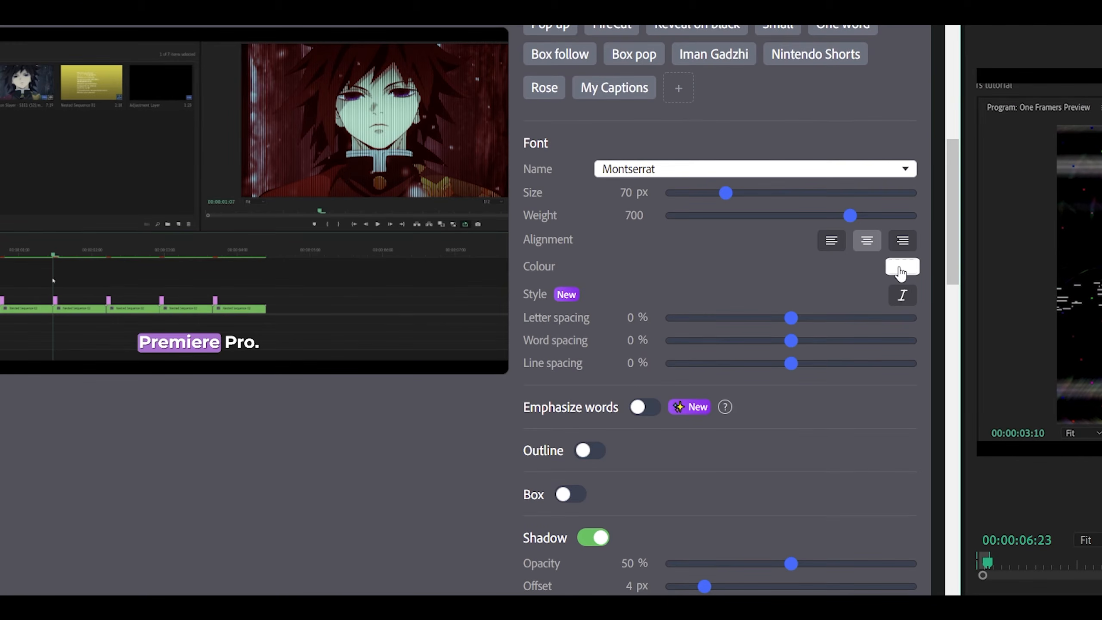
pyautogui.click(900, 268)
pyautogui.moveTo(902, 321); pyautogui.dragTo(921, 256)
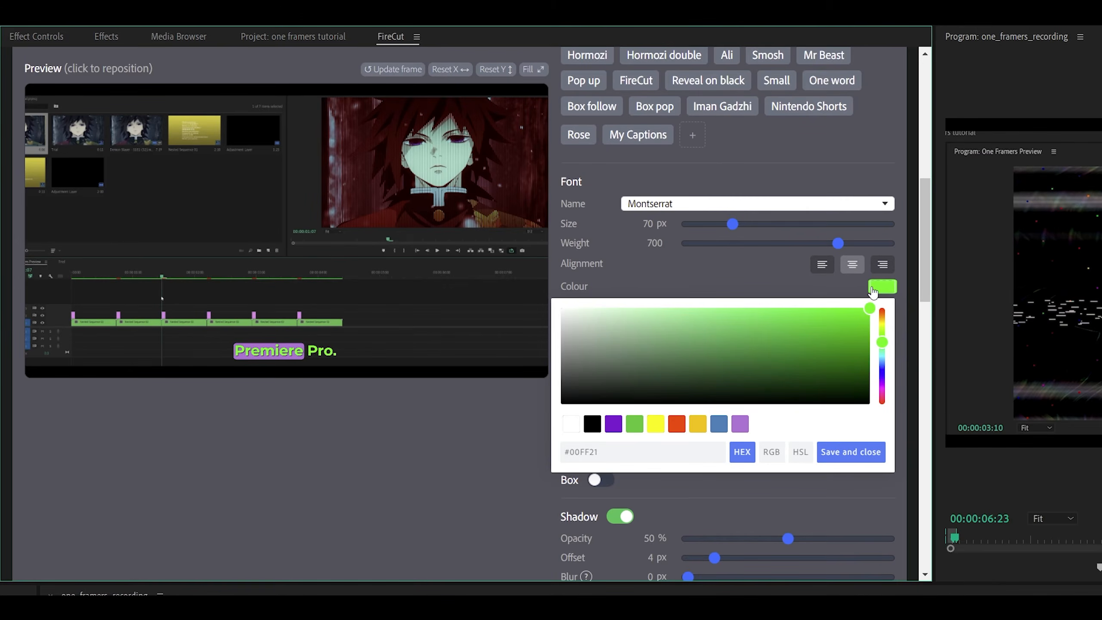
pyautogui.moveTo(874, 292); pyautogui.dragTo(868, 292)
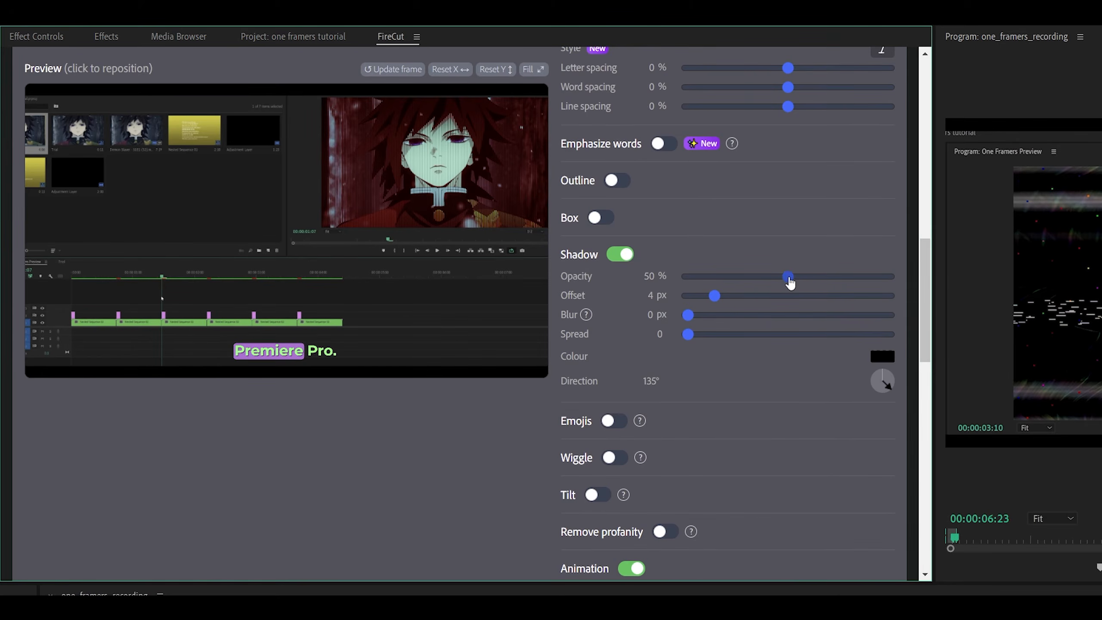
# Raise the caption shadow opacity to 75% and adjust the shadow offset and blur.
pyautogui.moveTo(788, 276); pyautogui.dragTo(840, 278)
pyautogui.moveTo(714, 297); pyautogui.dragTo(743, 298)
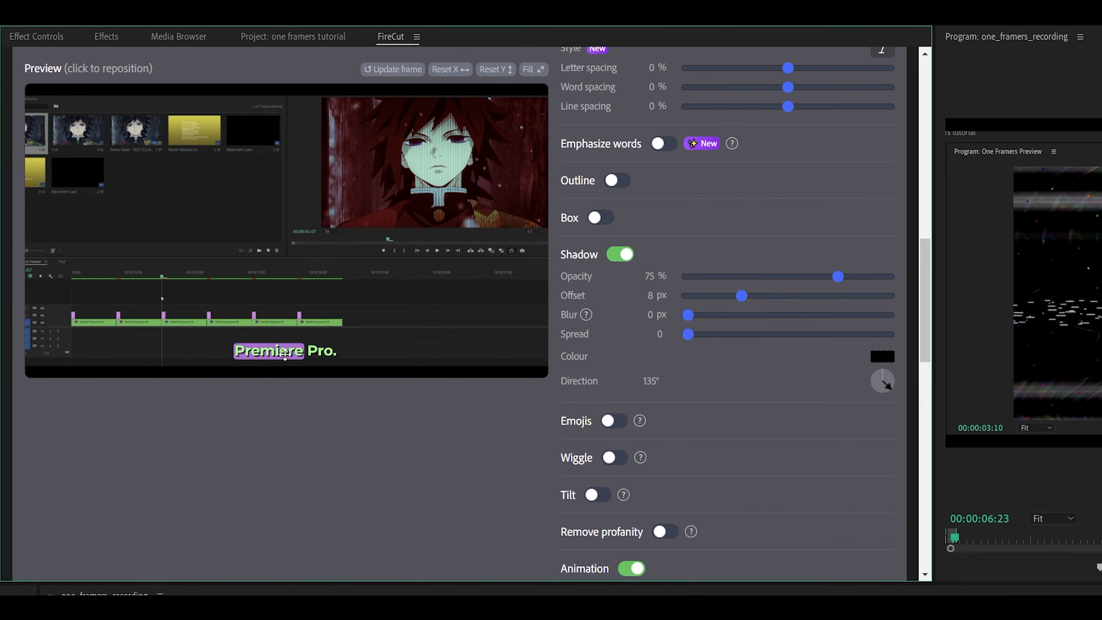
pyautogui.moveTo(737, 293); pyautogui.dragTo(704, 309)
pyautogui.moveTo(690, 315)
pyautogui.mouseDown()
pyautogui.moveTo(717, 318)
pyautogui.moveTo(689, 324)
pyautogui.mouseUp()
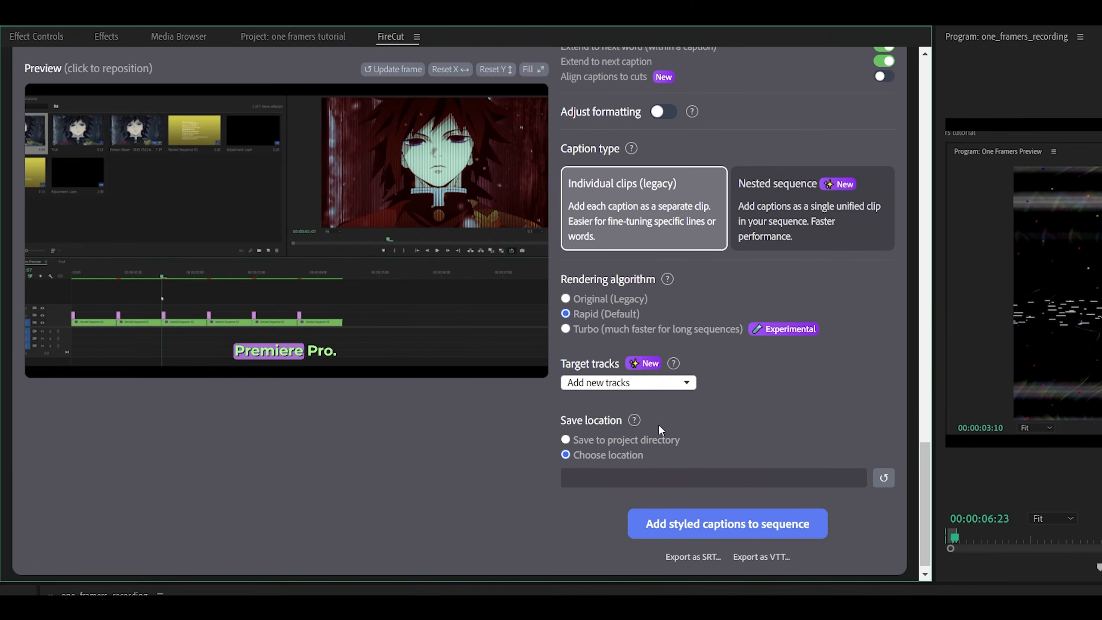
# Add the styled captions to the sequence.
pyautogui.click(576, 384)
pyautogui.click(591, 398)
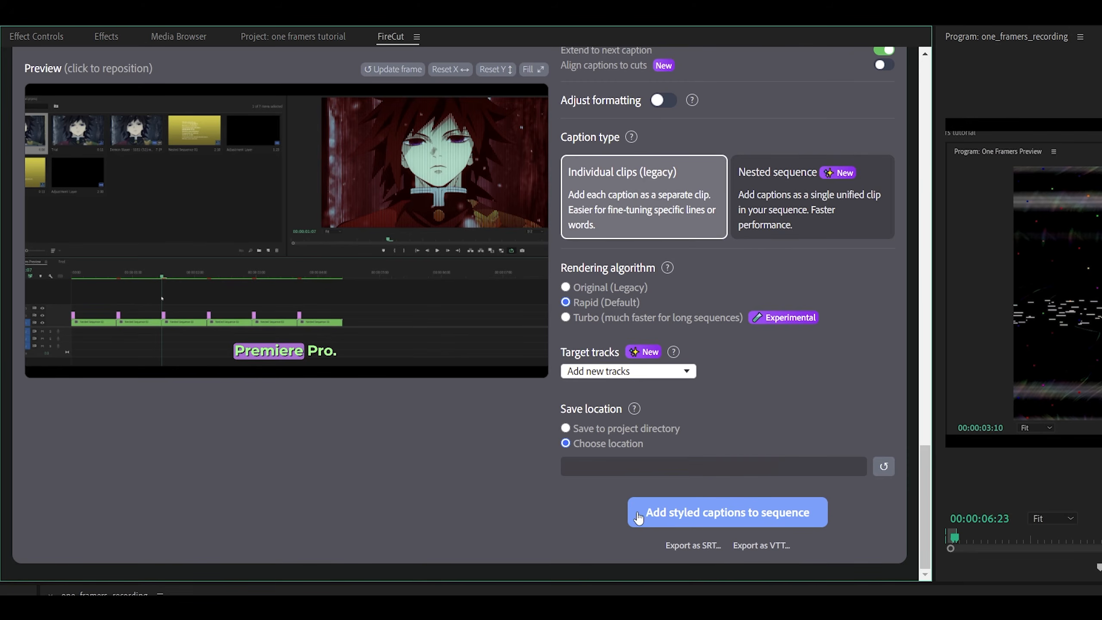
pyautogui.click(744, 513)
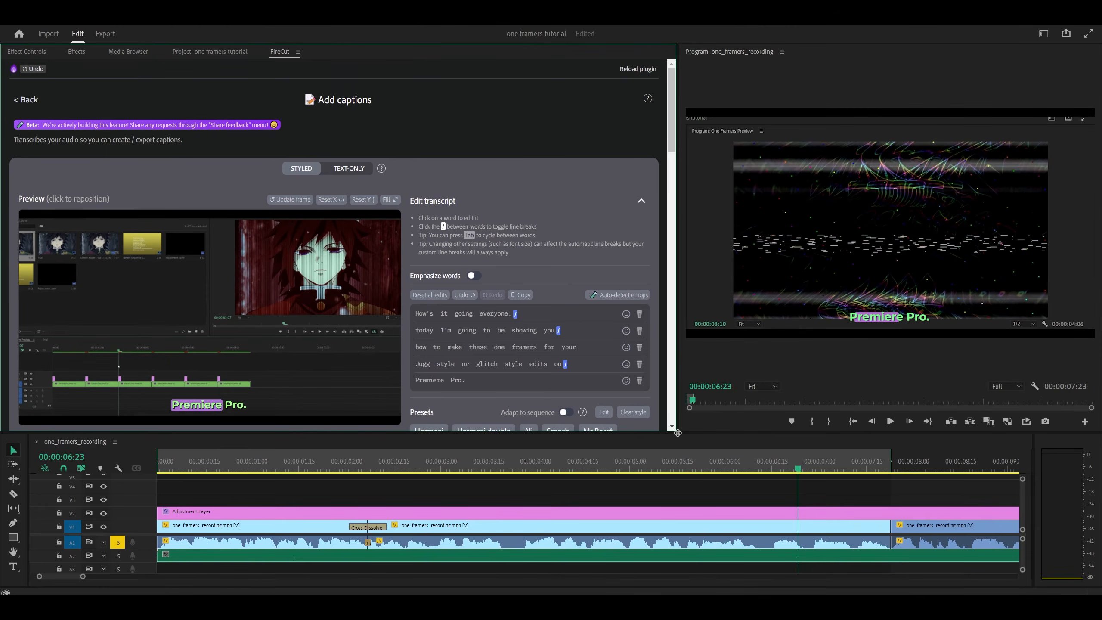
# Delete the newly added caption clips from the timeline and add the styled captions to the sequence again.
pyautogui.moveTo(679, 435); pyautogui.dragTo(563, 301)
pyautogui.click(726, 366)
pyautogui.press('Delete')
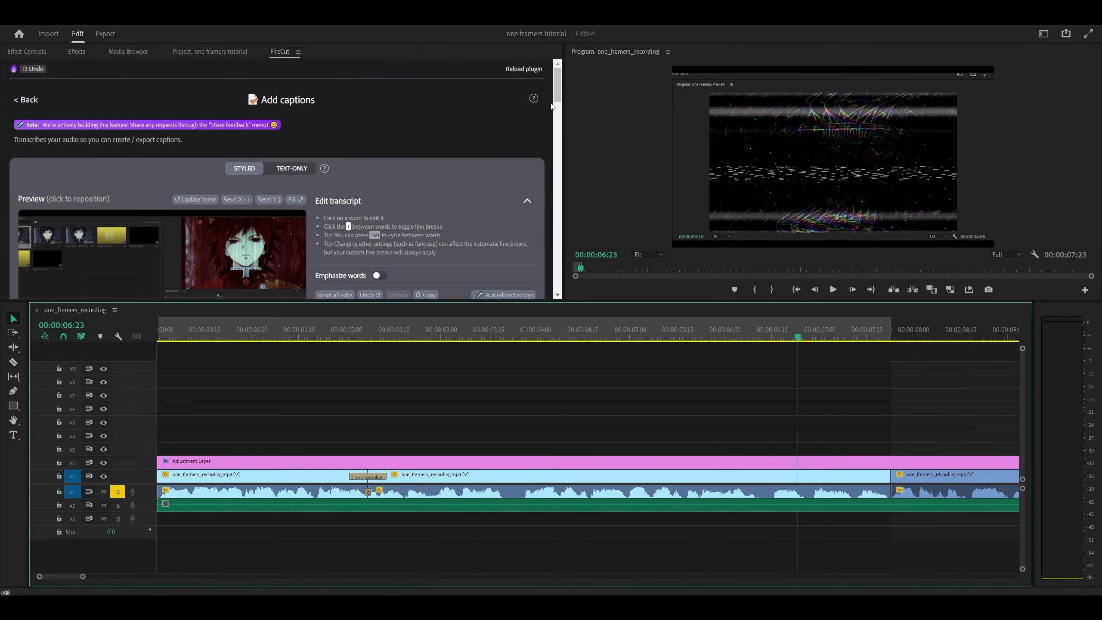
pyautogui.scroll(-4, 556, 92)
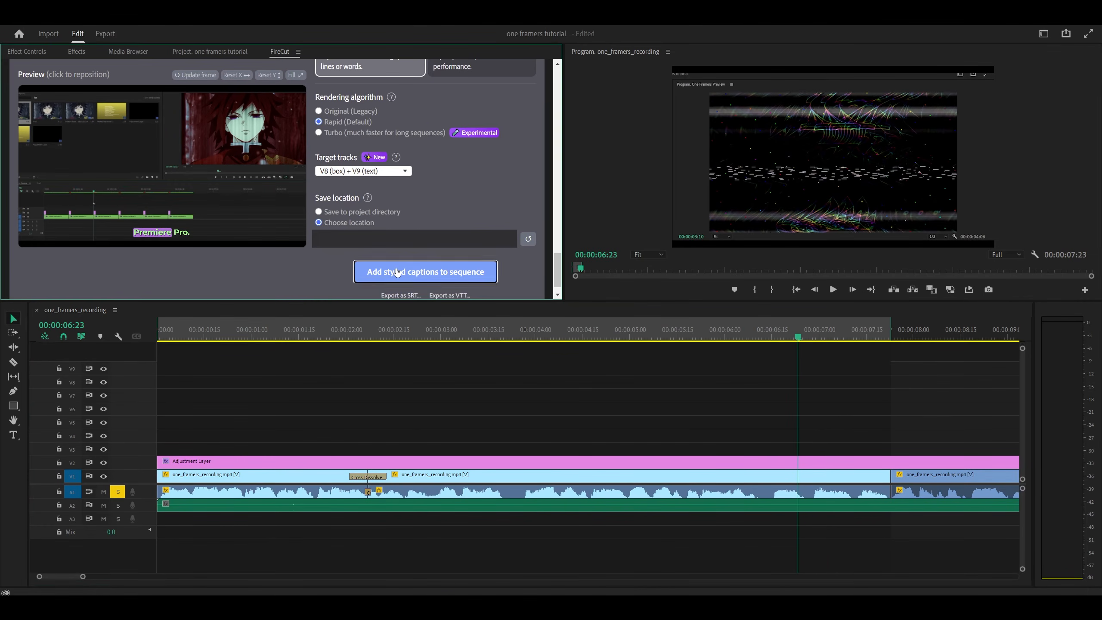
pyautogui.click(478, 272)
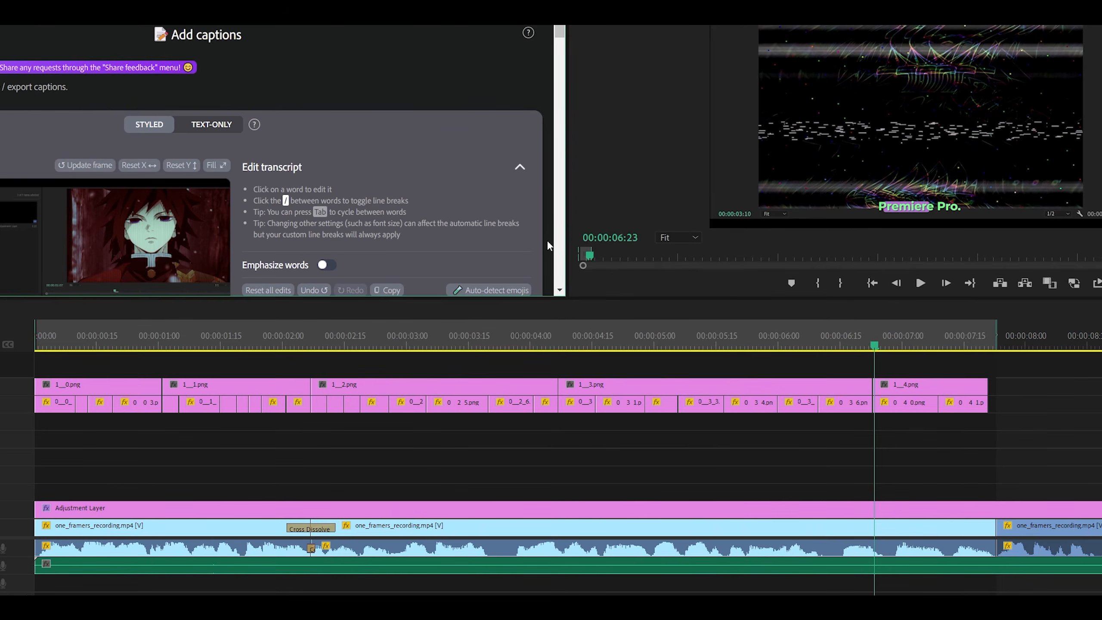
# Move all caption clips down three tracks so they sit directly above the adjustment layer.
pyautogui.moveTo(908, 422); pyautogui.dragTo(162, 384)
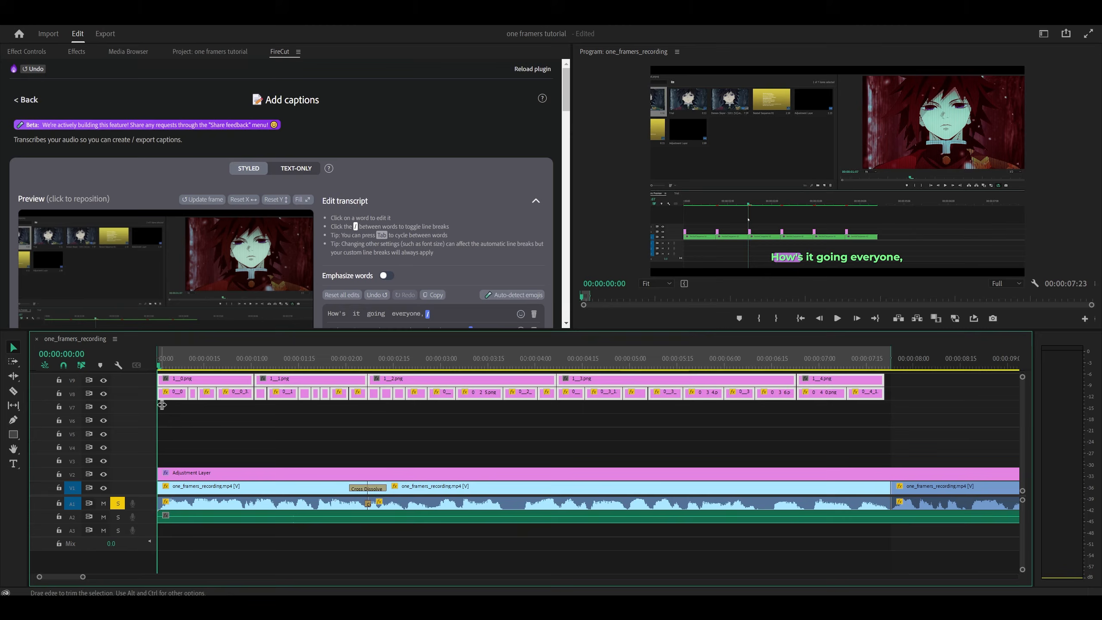
pyautogui.hotkey('alt', 'Down')
pyautogui.hotkey('alt', 'Down')
pyautogui.hotkey('alt', 'Down')
pyautogui.hotkey('alt', 'Down')
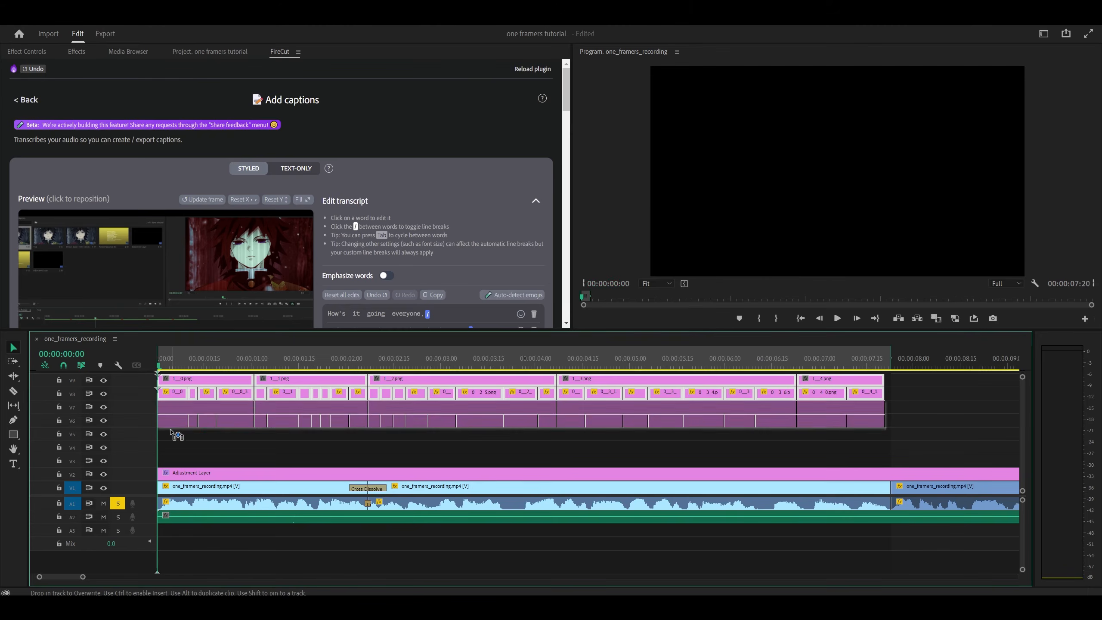
pyautogui.moveTo(280, 330); pyautogui.dragTo(270, 400)
pyautogui.click(929, 458)
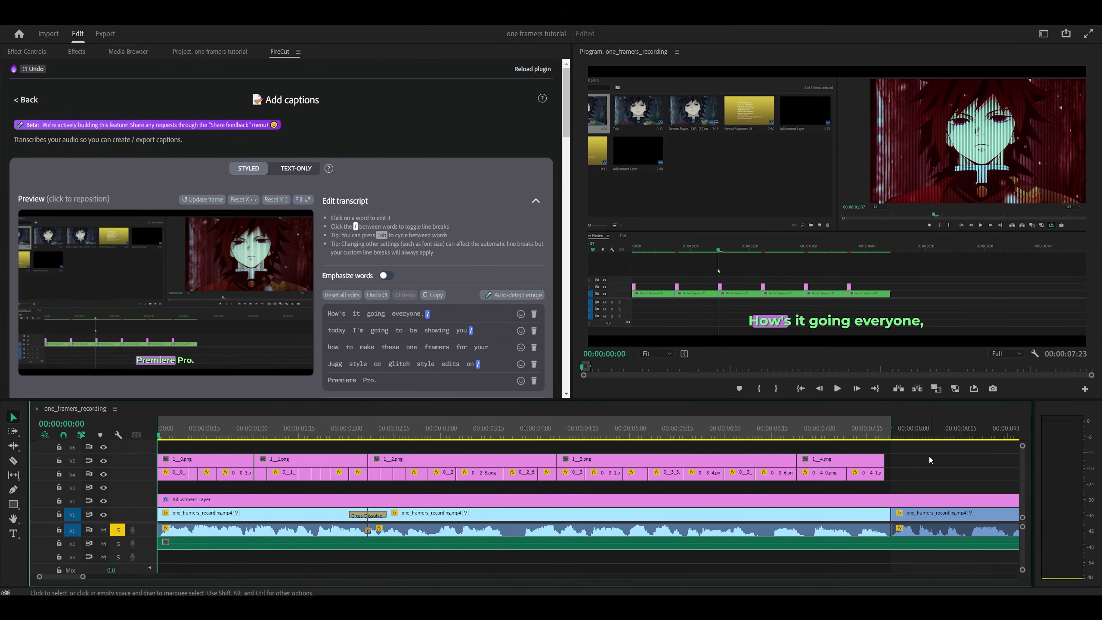
# Play the sequence and open the caption clip containing glitch in the caption editor.
pyautogui.press('space')
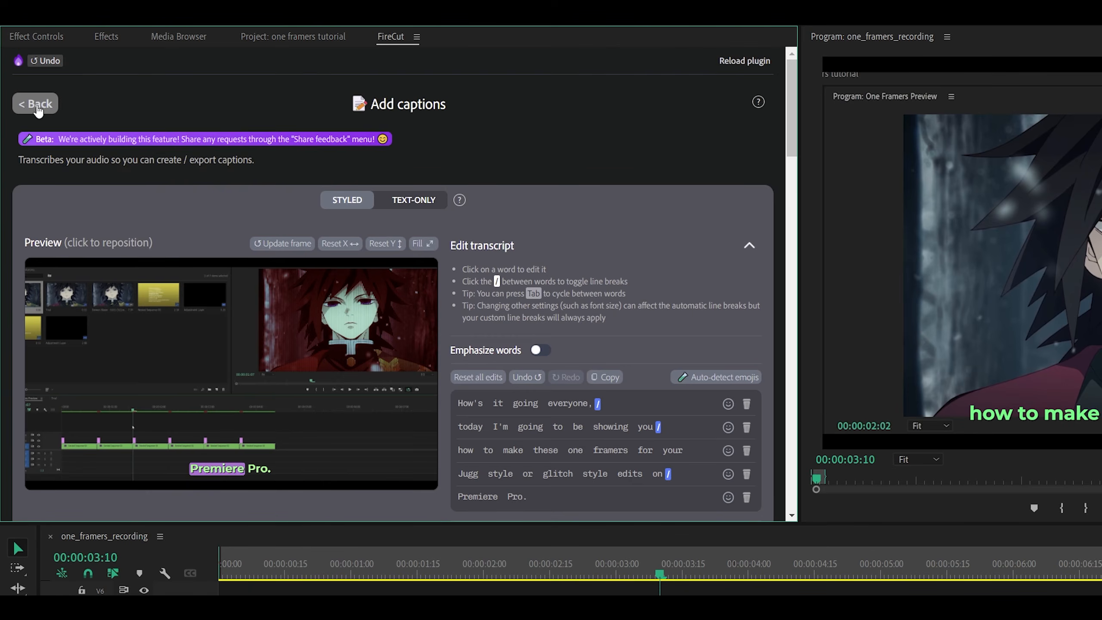
pyautogui.click(38, 111)
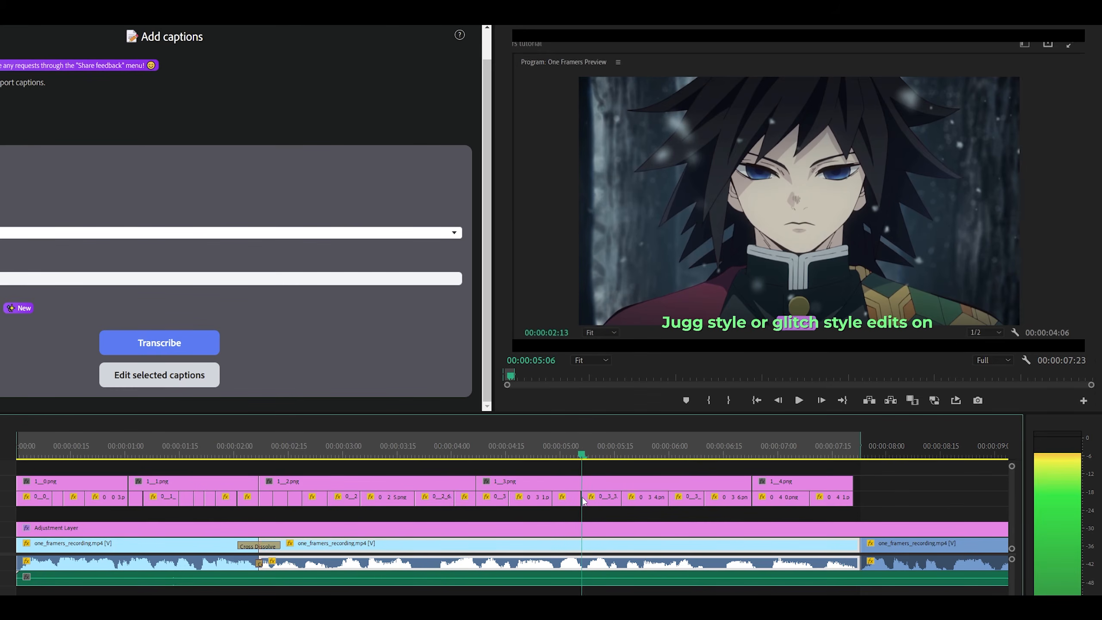
pyautogui.click(584, 502)
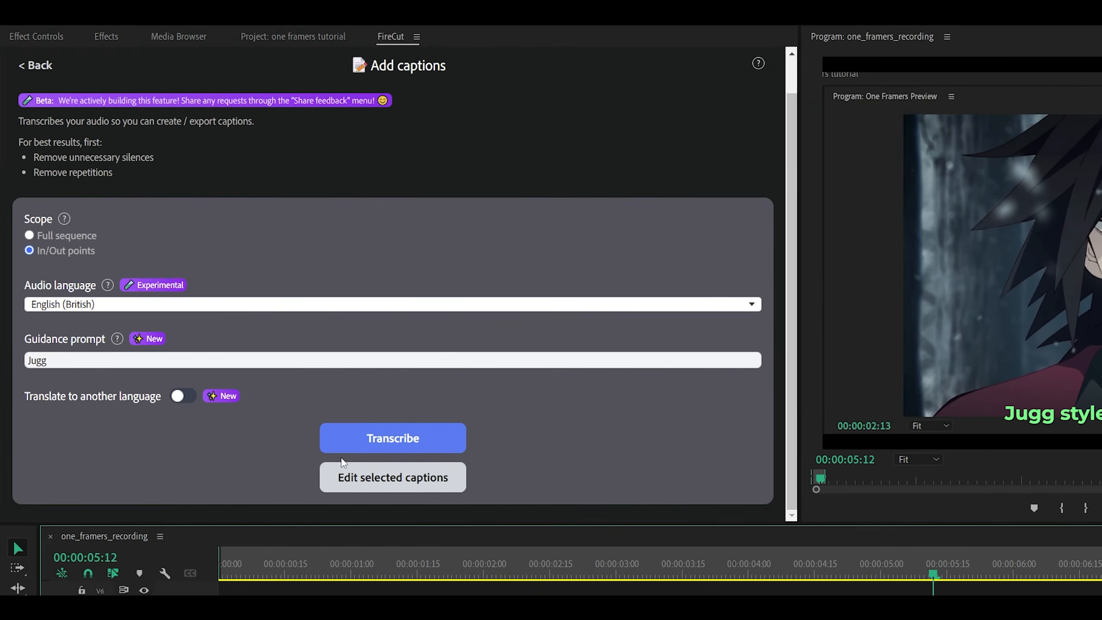
pyautogui.click(394, 478)
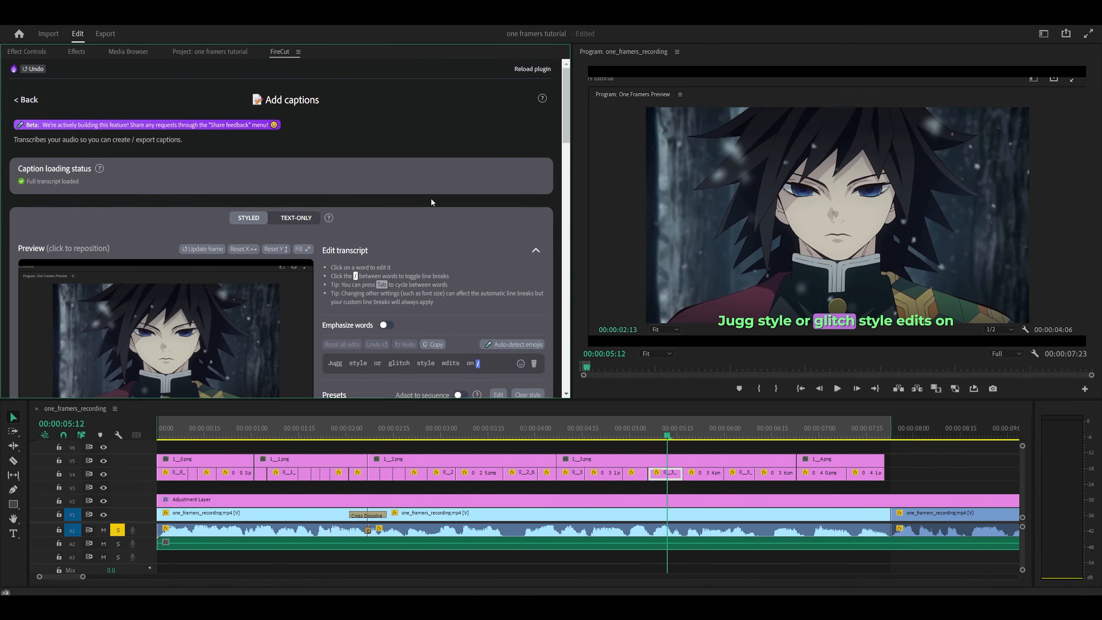
pyautogui.scroll(-2, 430, 198)
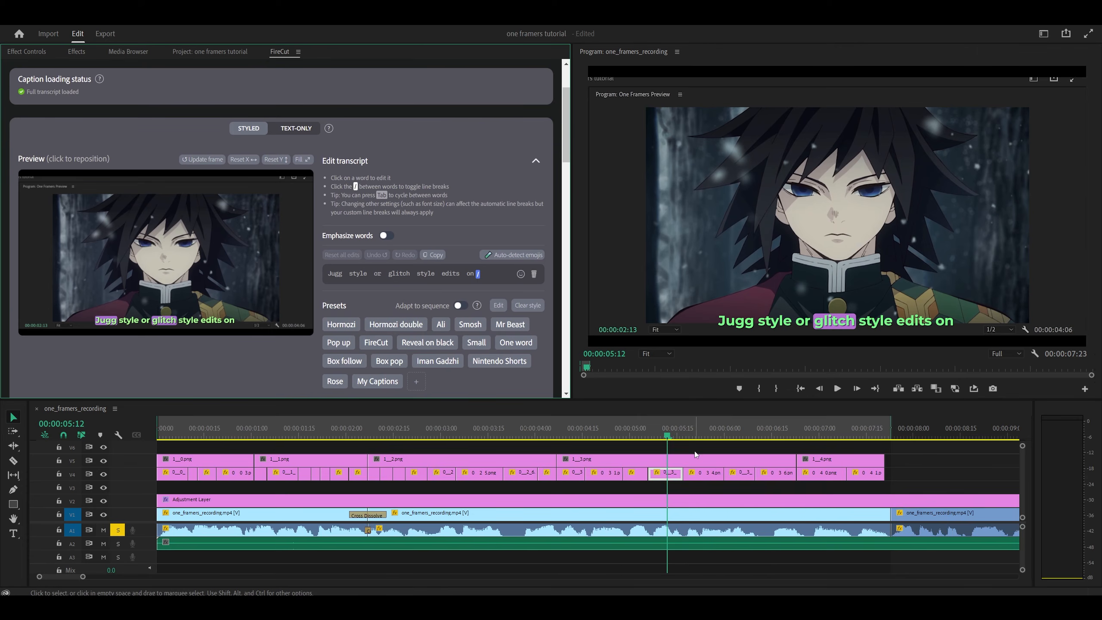
pyautogui.scroll(3, 695, 455)
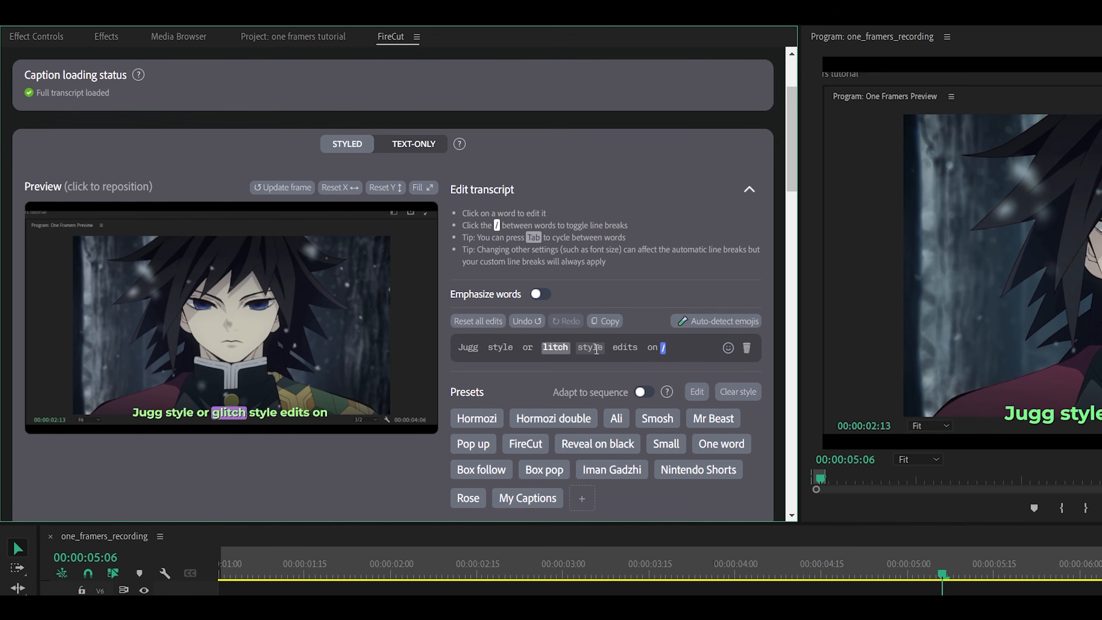
# Capitalize glitch as Glitch and re-add the styled captions, replacing the overlapping clips.
pyautogui.write('G')
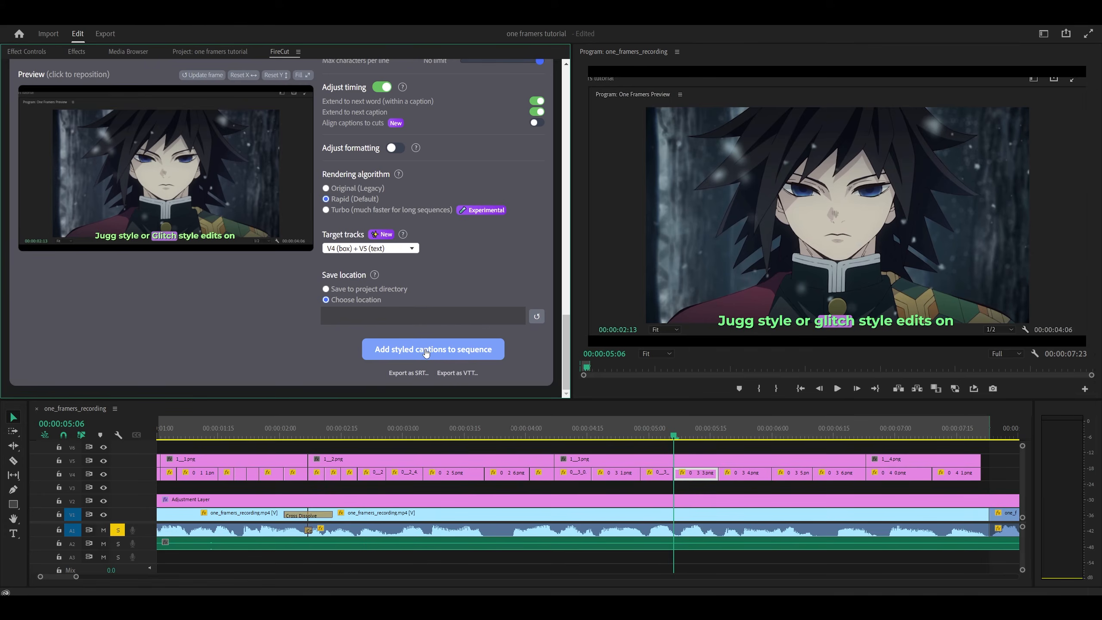
pyautogui.click(427, 351)
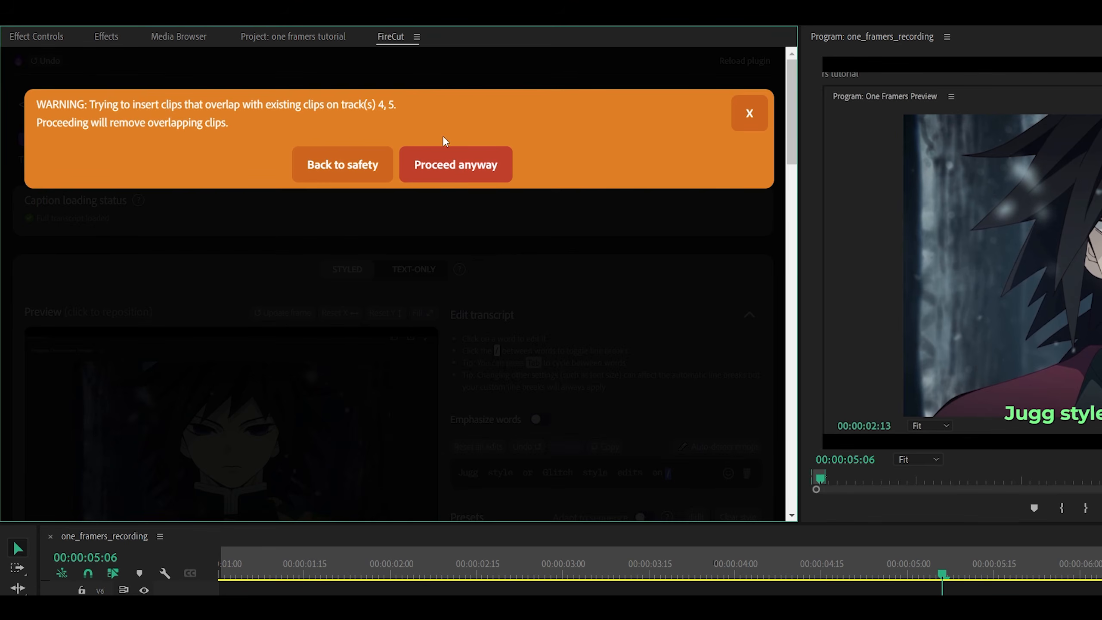
pyautogui.click(463, 164)
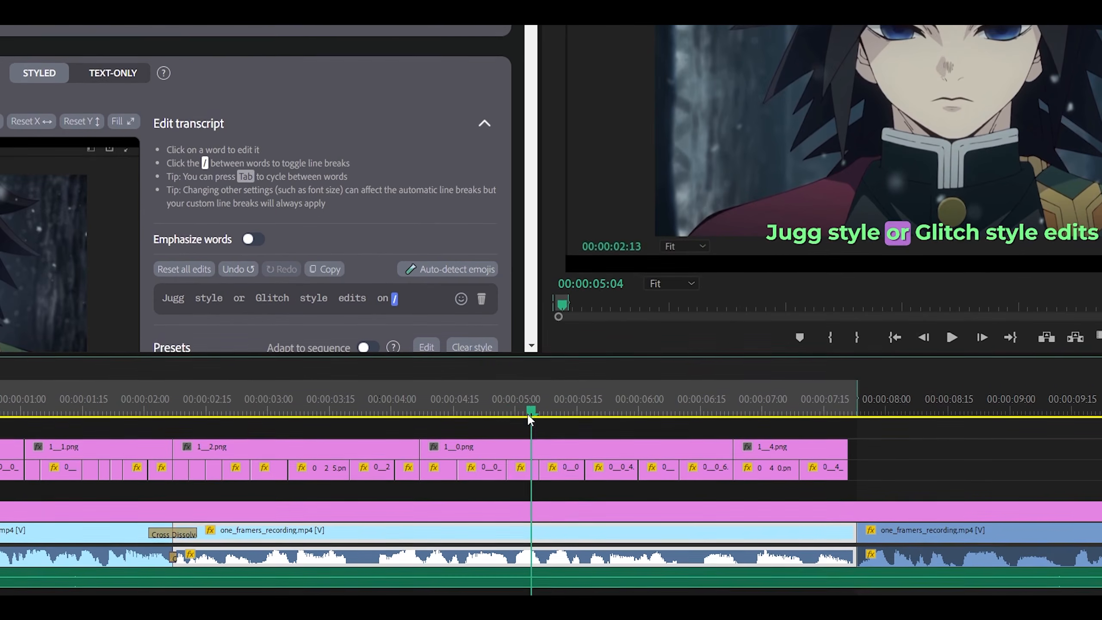
# Play back the sequence from the corrected caption to review it.
pyautogui.moveTo(528, 413); pyautogui.dragTo(510, 410)
pyautogui.press('space')
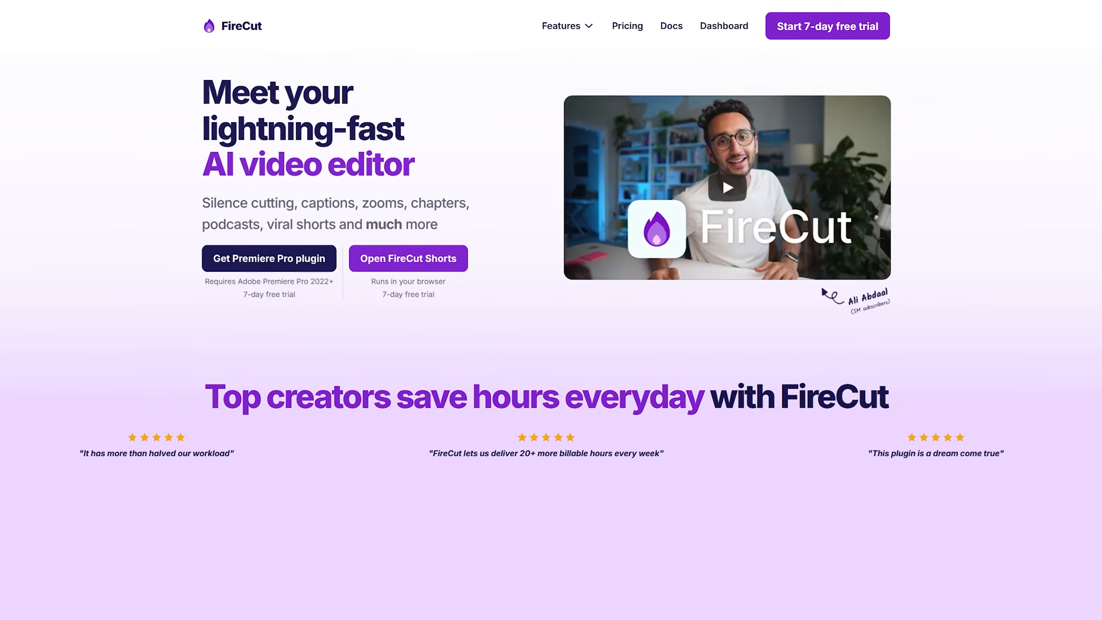
# Scroll through the FireCut homepage features.
pyautogui.scroll(-12, 1034, 294)
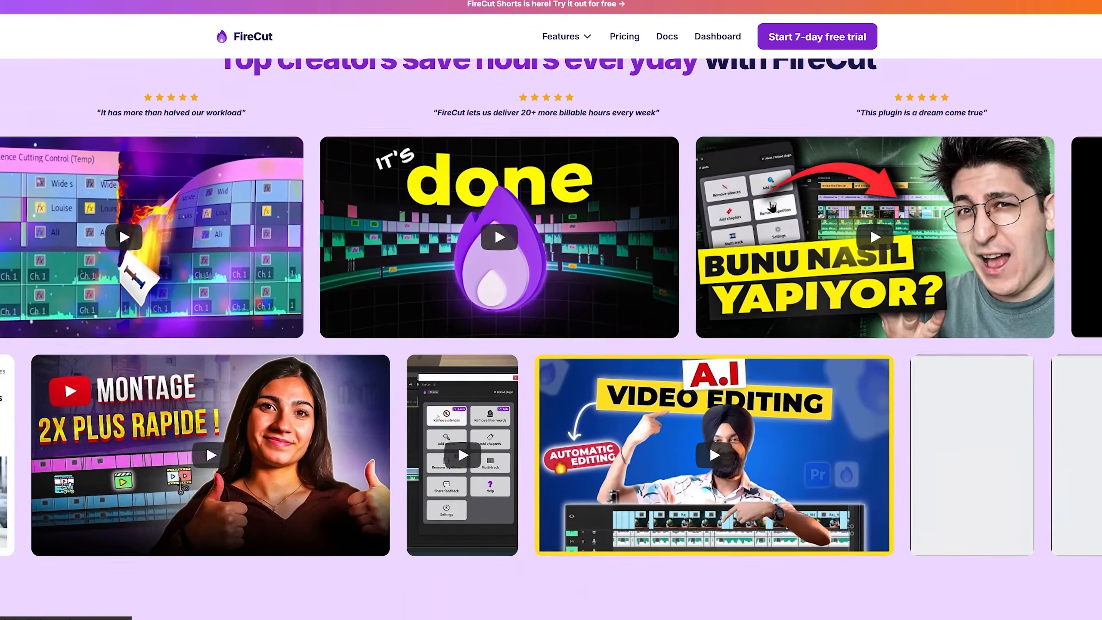
pyautogui.scroll(-15, 751, 383)
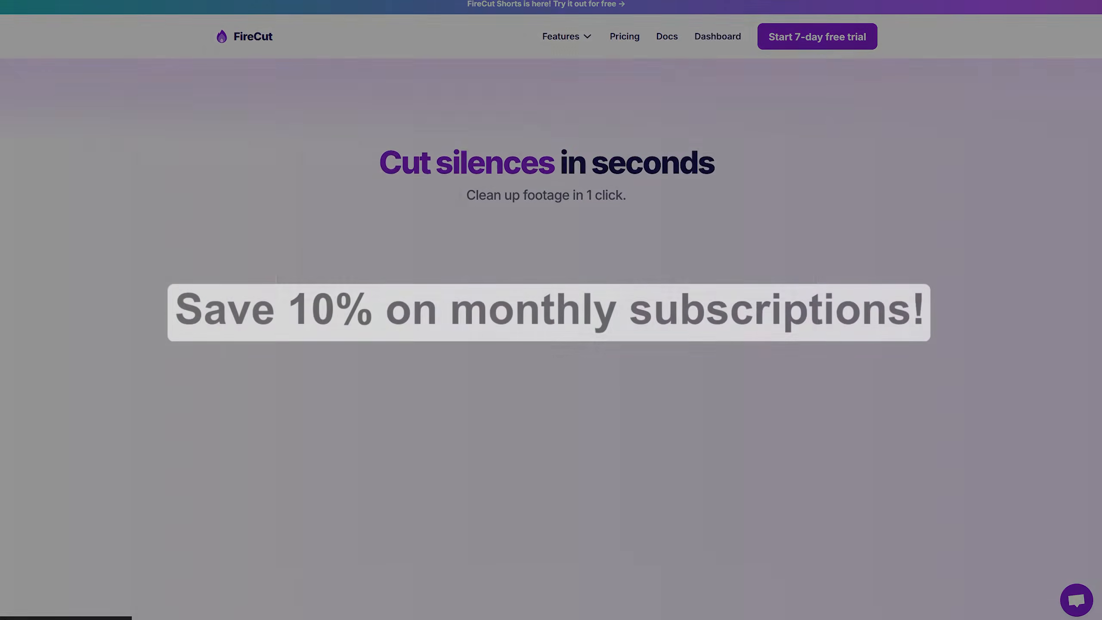
pyautogui.scroll(-15, 1025, 327)
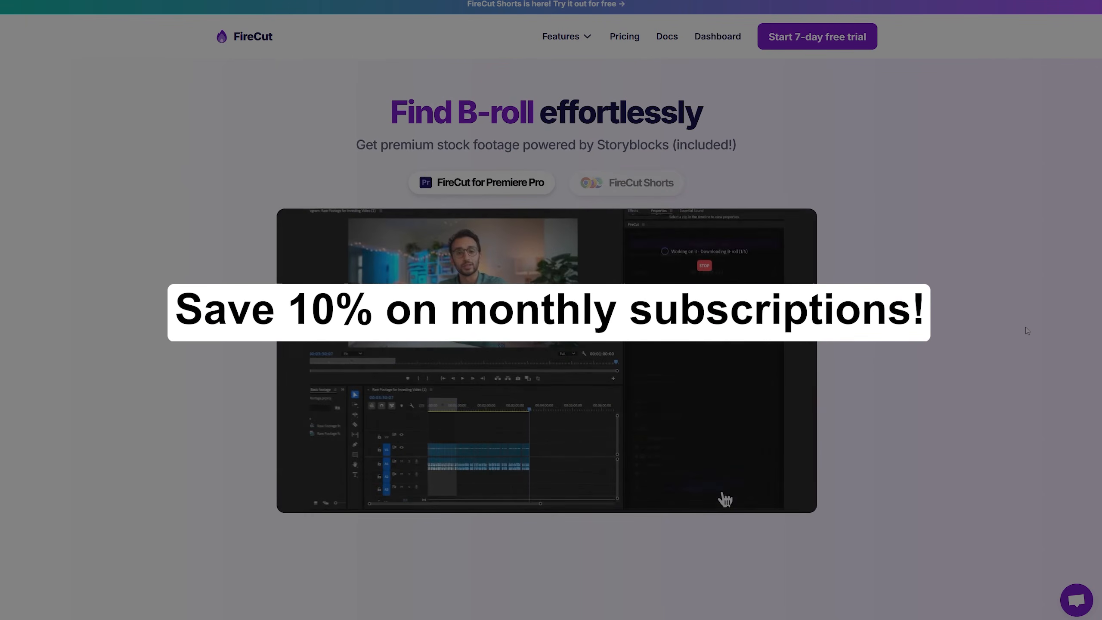
pyautogui.middleClick(1026, 326)
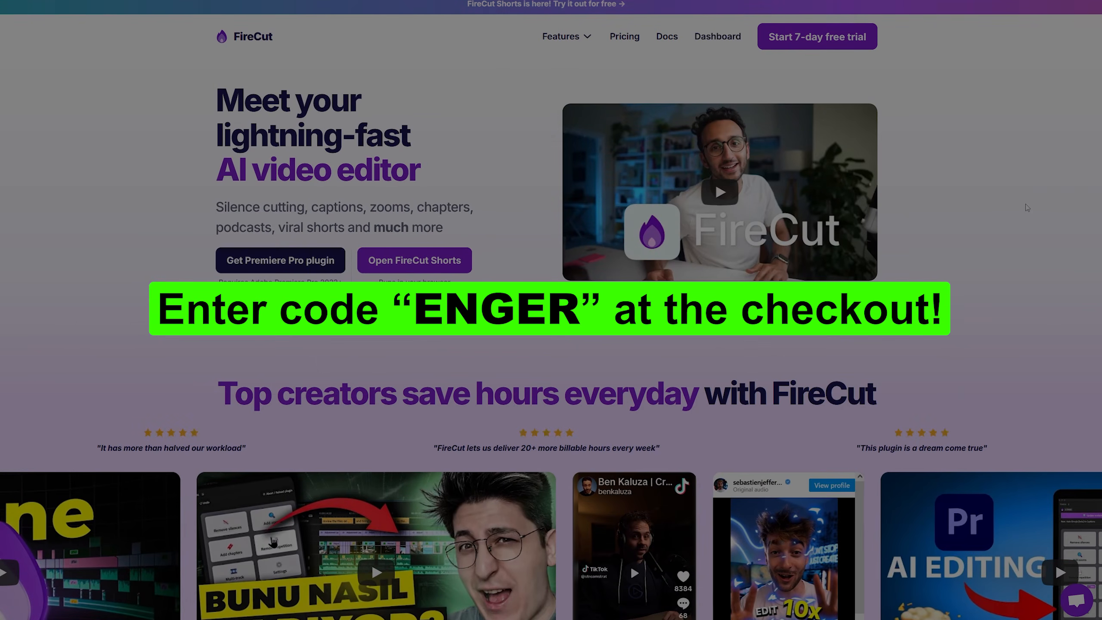